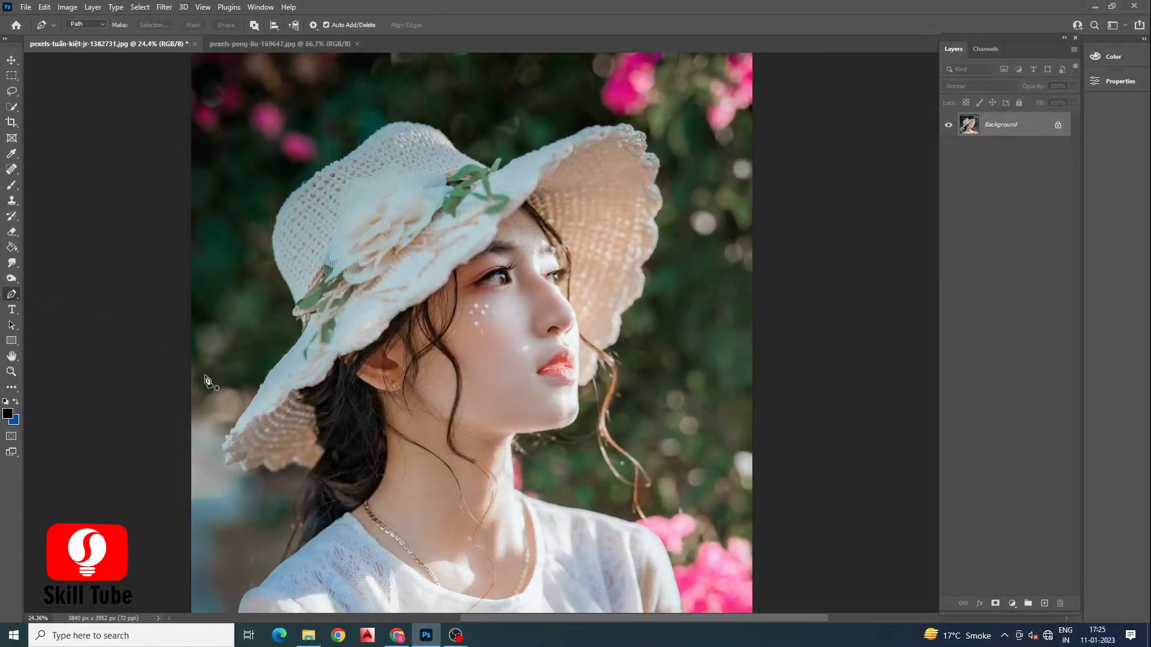
# Step: Zoom in and start a Pen path at the bottom of the woman's left shoulder, tracing curved anchors up the shoulder edge
pyautogui.scroll(-1, 305, 520)
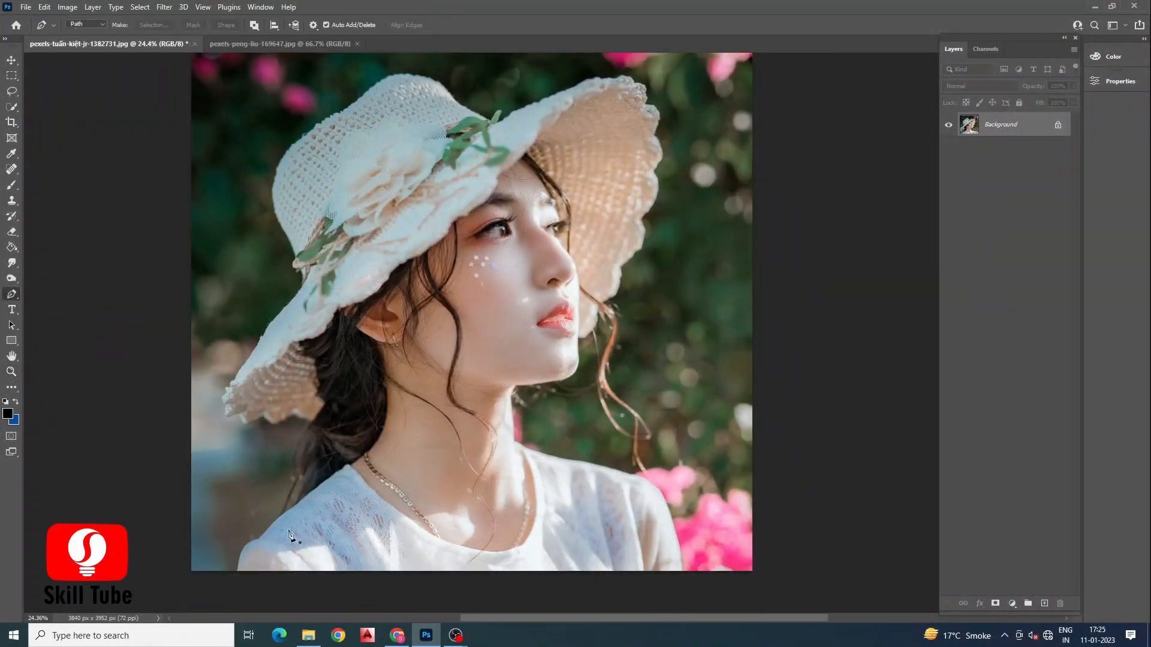
pyautogui.scroll(8, 240, 560)
pyautogui.click(235, 582)
pyautogui.scroll(6, 239, 582)
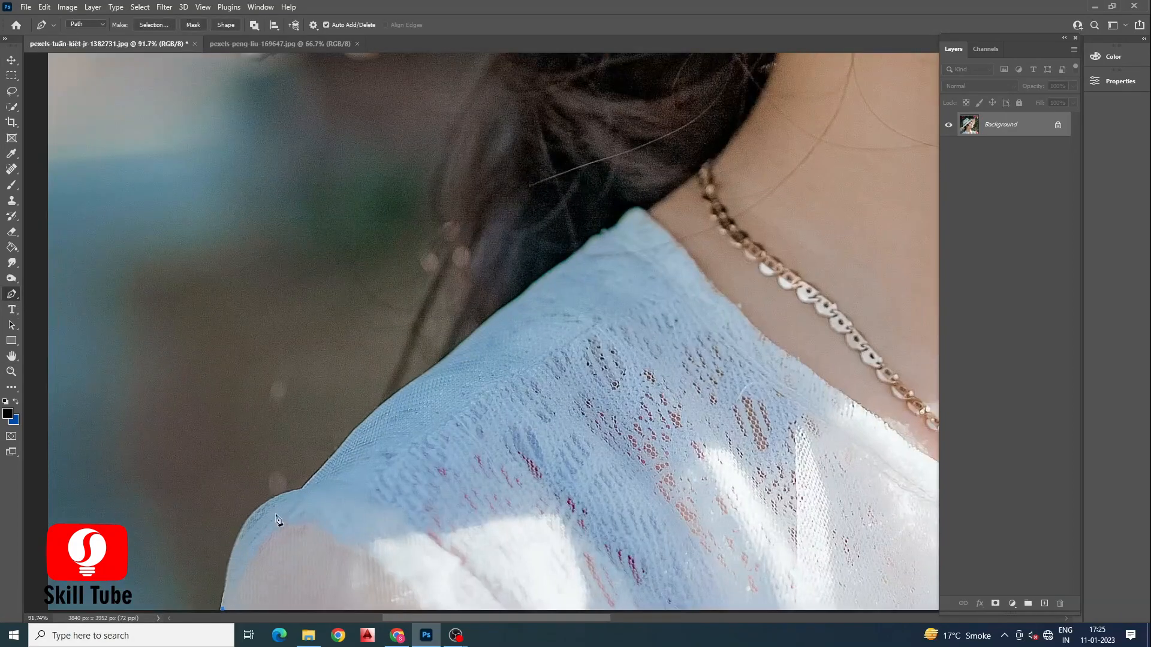
pyautogui.moveTo(376, 493); pyautogui.dragTo(383, 484)
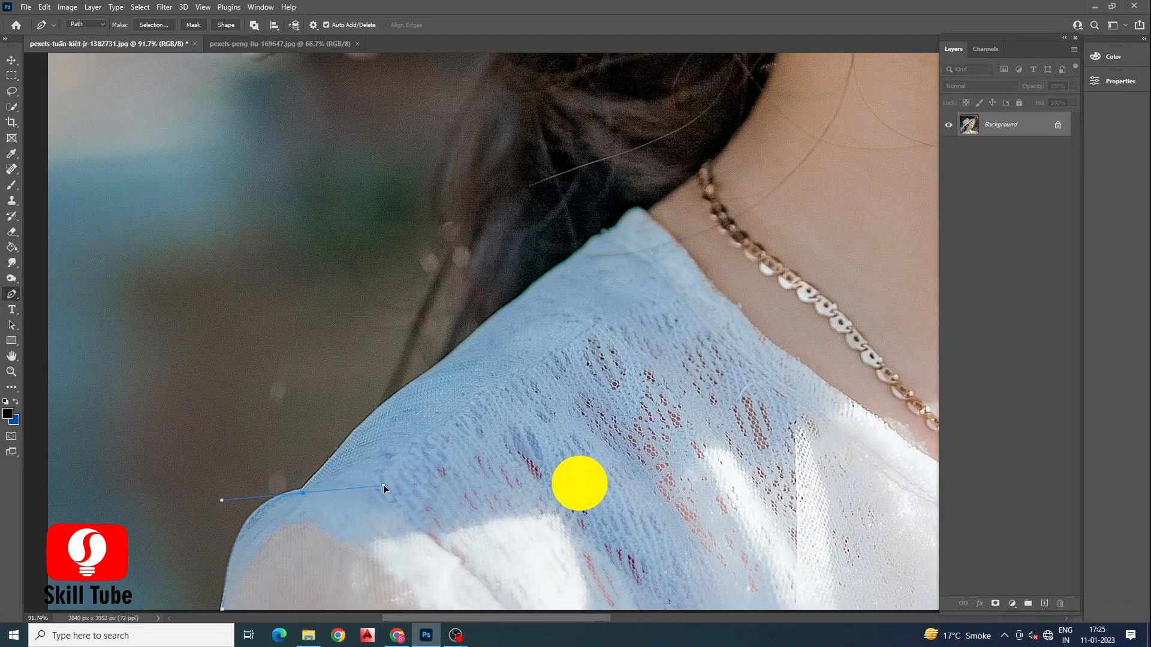
pyautogui.moveTo(447, 362); pyautogui.dragTo(449, 358)
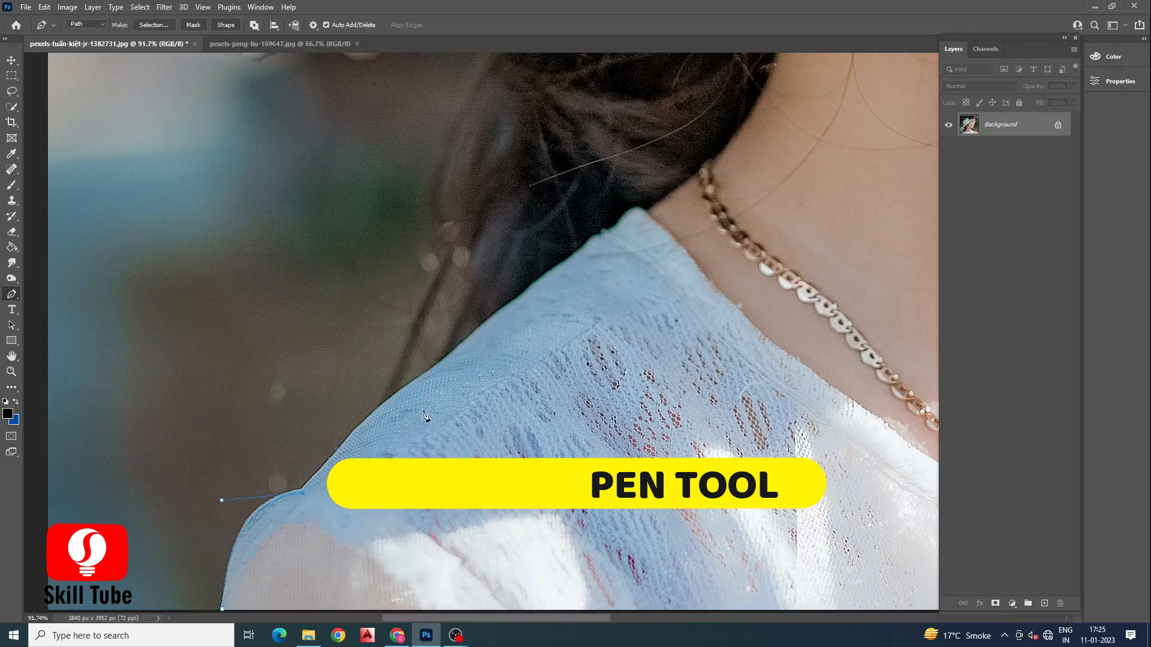
pyautogui.moveTo(436, 371); pyautogui.dragTo(481, 350)
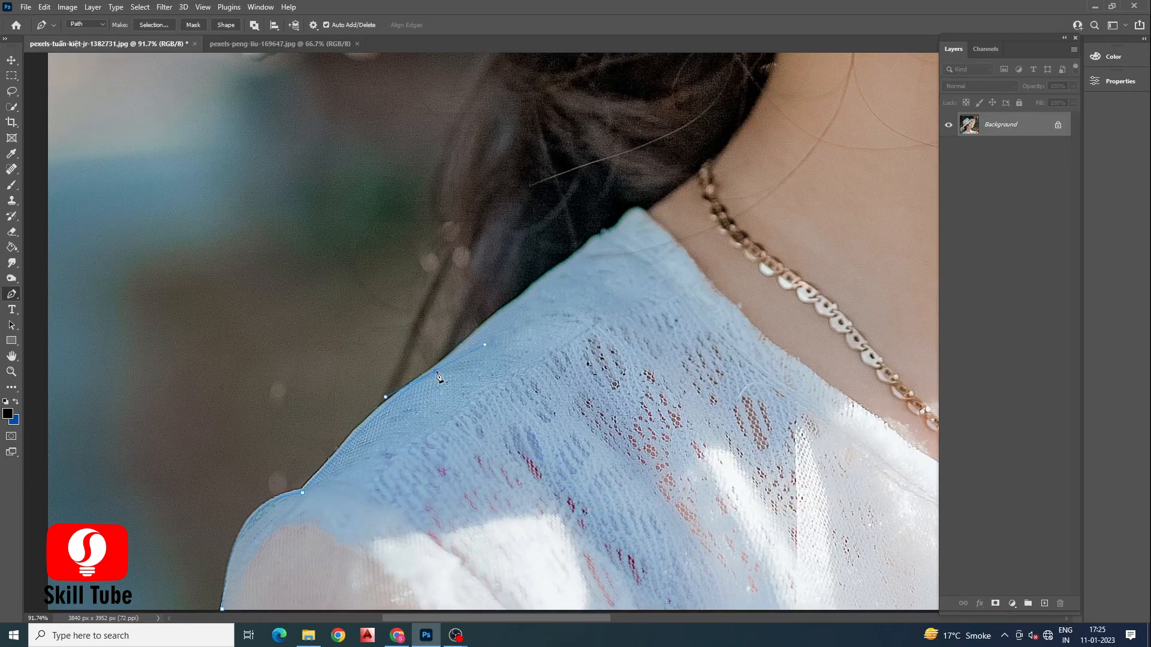
# Step: Continue the path up the back of the neck and hair to the underside of the hat brim
pyautogui.scroll(-4, 435, 349)
pyautogui.scroll(2, 435, 348)
pyautogui.moveTo(444, 238); pyautogui.dragTo(450, 152)
pyautogui.keyDown('alt'); pyautogui.click(444, 238); pyautogui.keyUp('alt')
pyautogui.moveTo(439, 221); pyautogui.dragTo(430, 220)
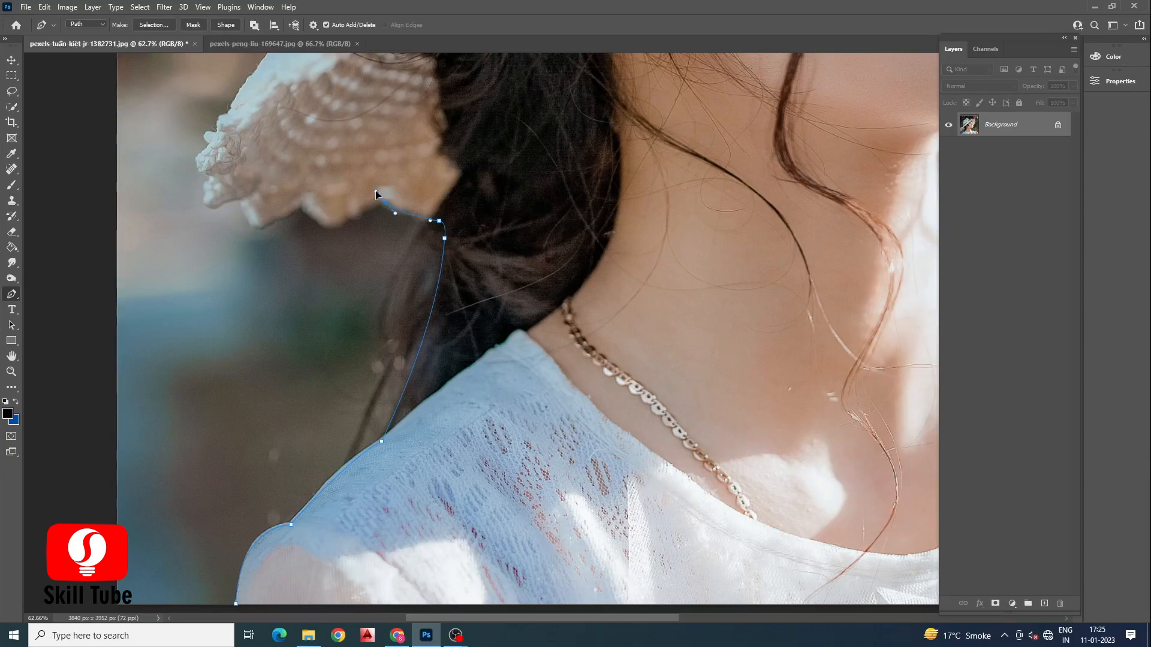
pyautogui.keyDown('alt'); pyautogui.click(385, 203); pyautogui.keyUp('alt')
pyautogui.moveTo(329, 222); pyautogui.dragTo(318, 226)
pyautogui.keyDown('alt'); pyautogui.click(307, 205); pyautogui.keyUp('alt')
pyautogui.scroll(-2, 264, 270)
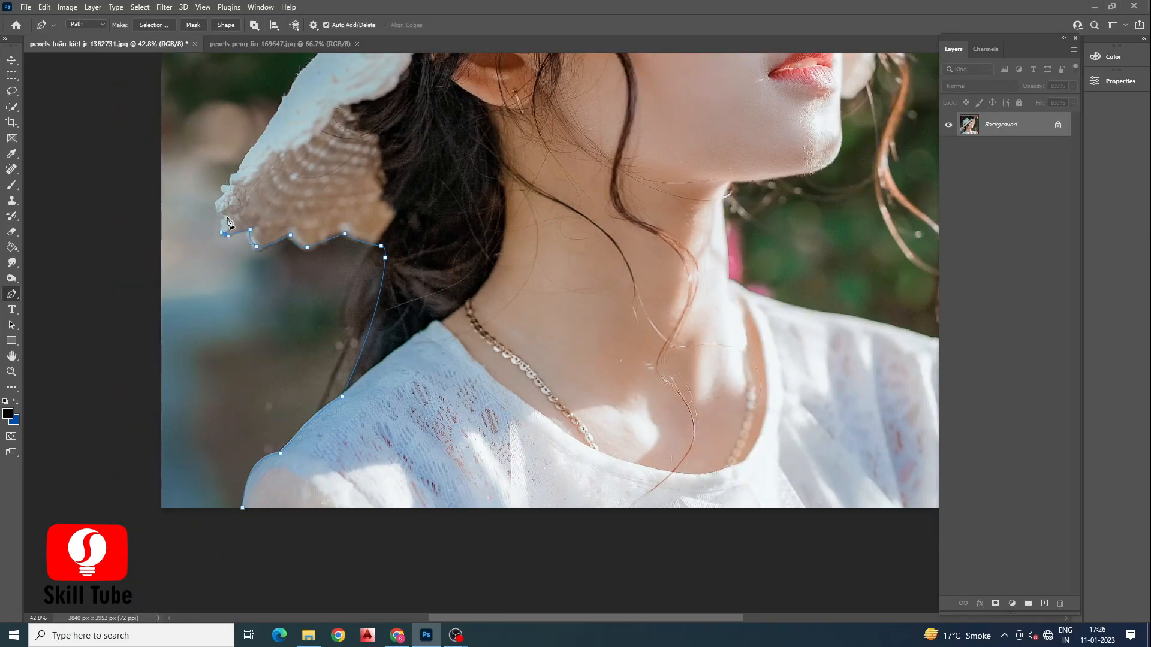
# Step: Trace the path along the scalloped lower edge and left side of the hat brim
pyautogui.moveTo(236, 177); pyautogui.dragTo(244, 161)
pyautogui.scroll(-5, 249, 291)
pyautogui.scroll(1, 251, 288)
pyautogui.scroll(4, 305, 159)
pyautogui.moveTo(269, 238); pyautogui.dragTo(273, 230)
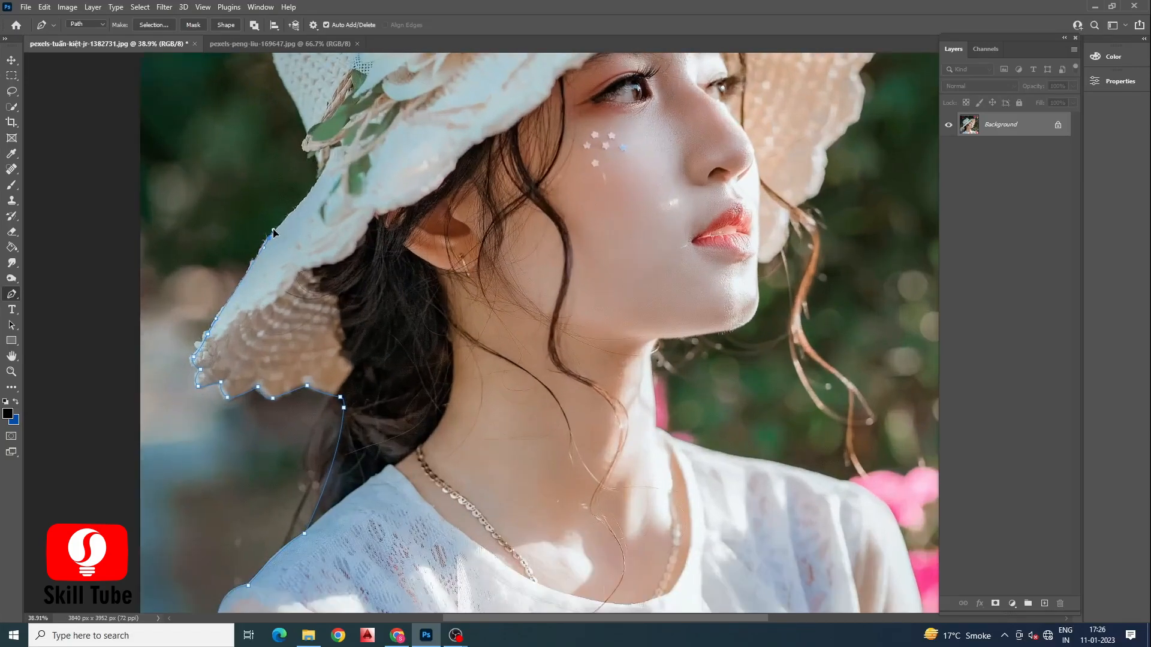
pyautogui.click(324, 171)
pyautogui.scroll(-3, 324, 173)
pyautogui.scroll(1, 318, 227)
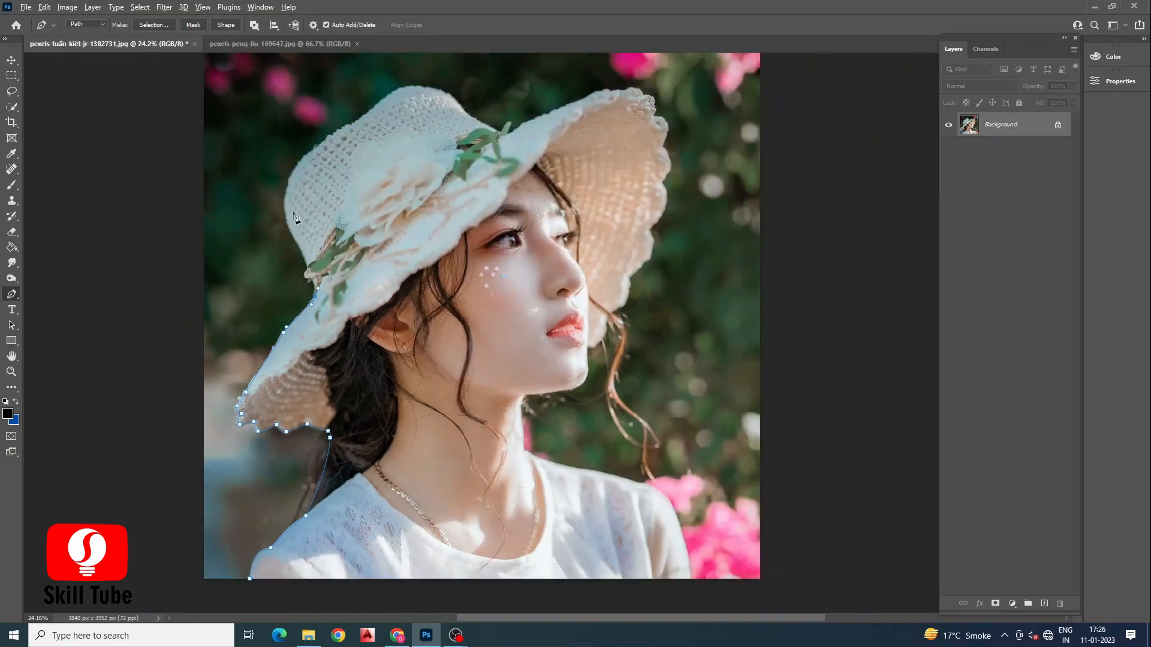
pyautogui.scroll(3, 313, 276)
pyautogui.moveTo(297, 155); pyautogui.dragTo(307, 123)
pyautogui.keyDown('alt'); pyautogui.click(290, 174); pyautogui.keyUp('alt')
pyautogui.scroll(-2, 290, 177)
pyautogui.scroll(4, 321, 207)
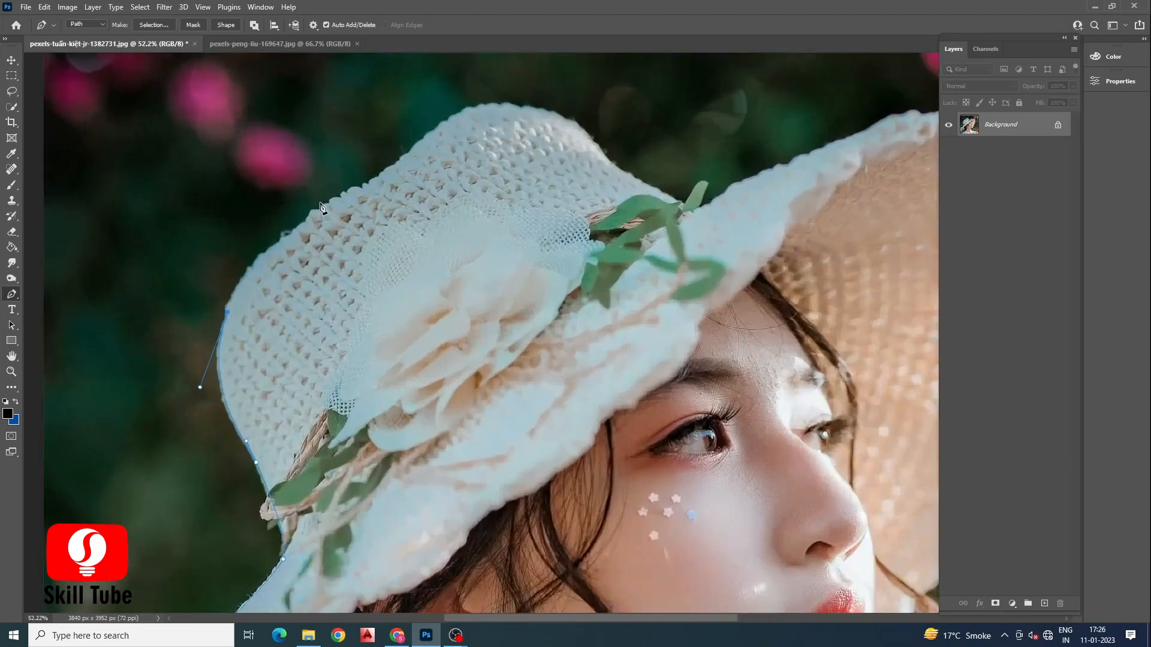
# Step: Extend the path with curved anchors across the top of the hat crown
pyautogui.moveTo(312, 220); pyautogui.dragTo(390, 170)
pyautogui.moveTo(446, 123); pyautogui.dragTo(474, 95)
pyautogui.moveTo(580, 129); pyautogui.dragTo(790, 152)
pyautogui.keyDown('alt'); pyautogui.click(579, 130); pyautogui.keyUp('alt')
pyautogui.scroll(-3, 791, 153)
pyautogui.scroll(5, 809, 160)
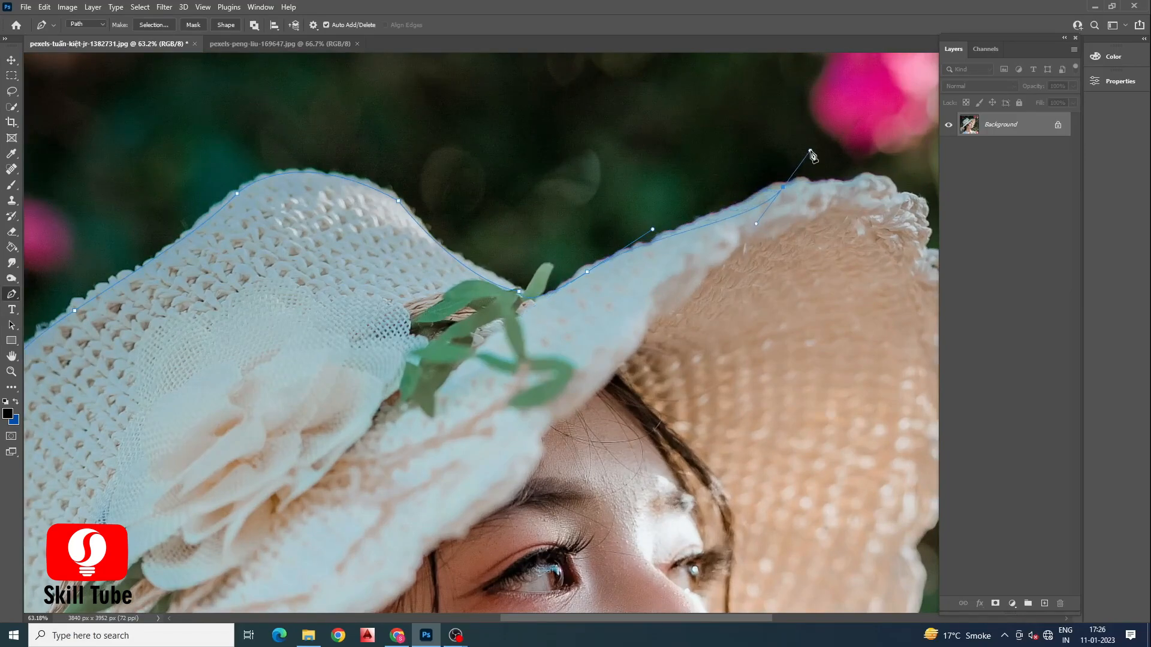
# Step: Trace the path over the right tip and down the scalloped right edge of the brim
pyautogui.moveTo(785, 192); pyautogui.dragTo(812, 181)
pyautogui.scroll(-2, 753, 228)
pyautogui.scroll(3, 753, 228)
pyautogui.moveTo(672, 238); pyautogui.dragTo(743, 291)
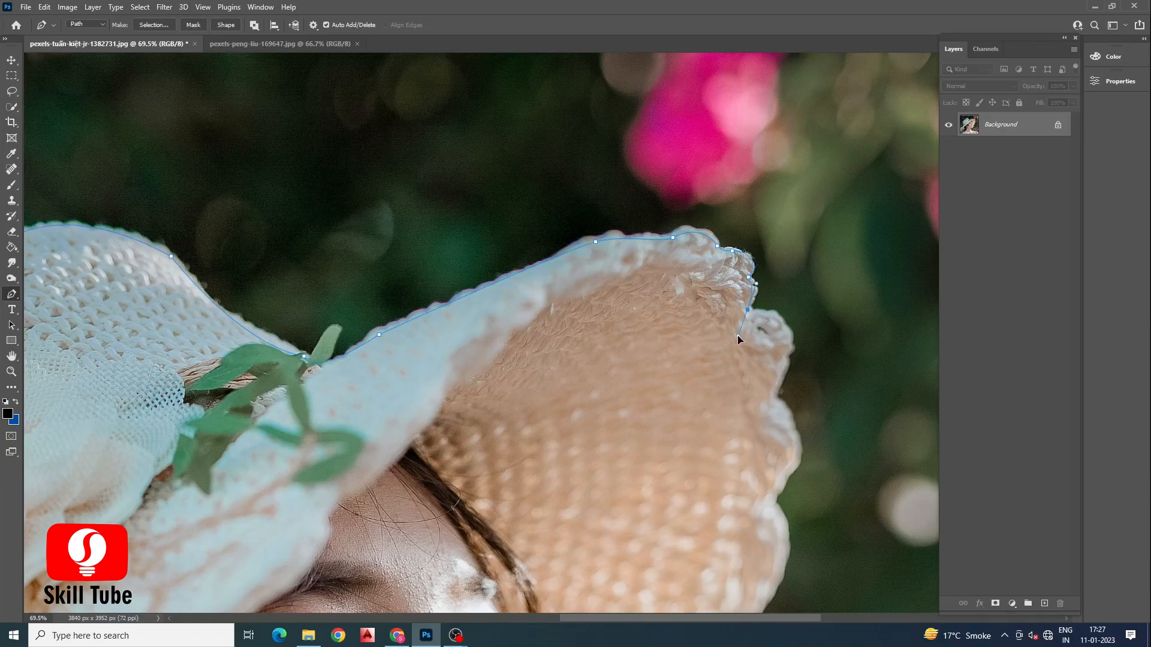
pyautogui.moveTo(786, 333); pyautogui.dragTo(793, 352)
pyautogui.moveTo(792, 468); pyautogui.dragTo(770, 519)
pyautogui.scroll(-4, 720, 466)
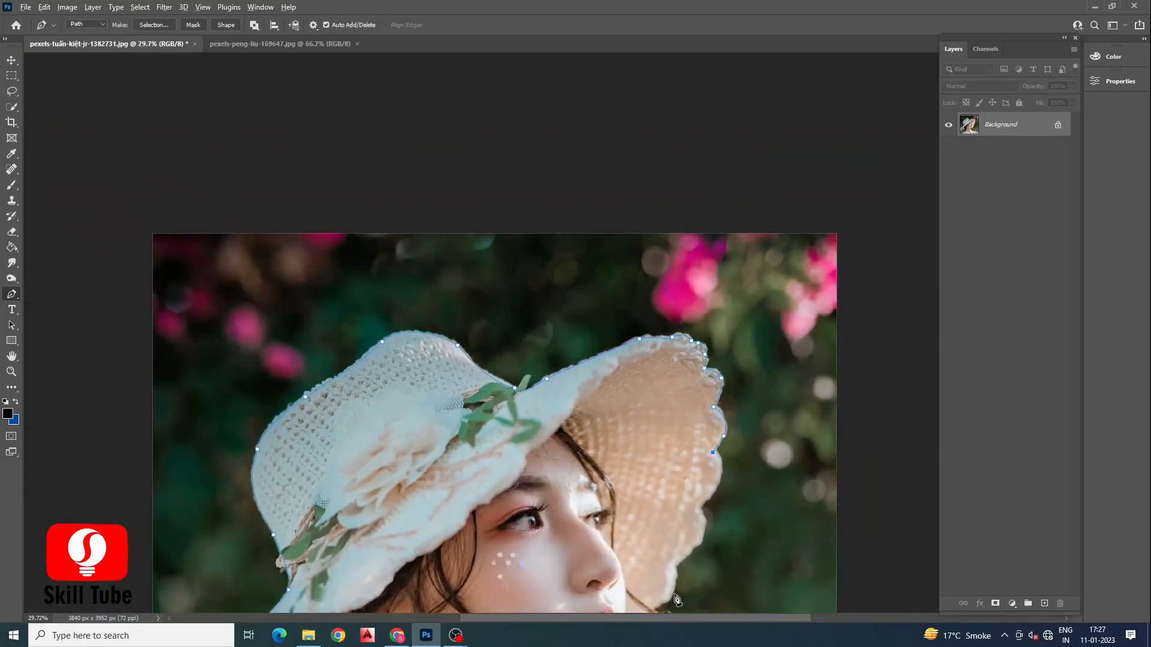
pyautogui.scroll(2, 734, 423)
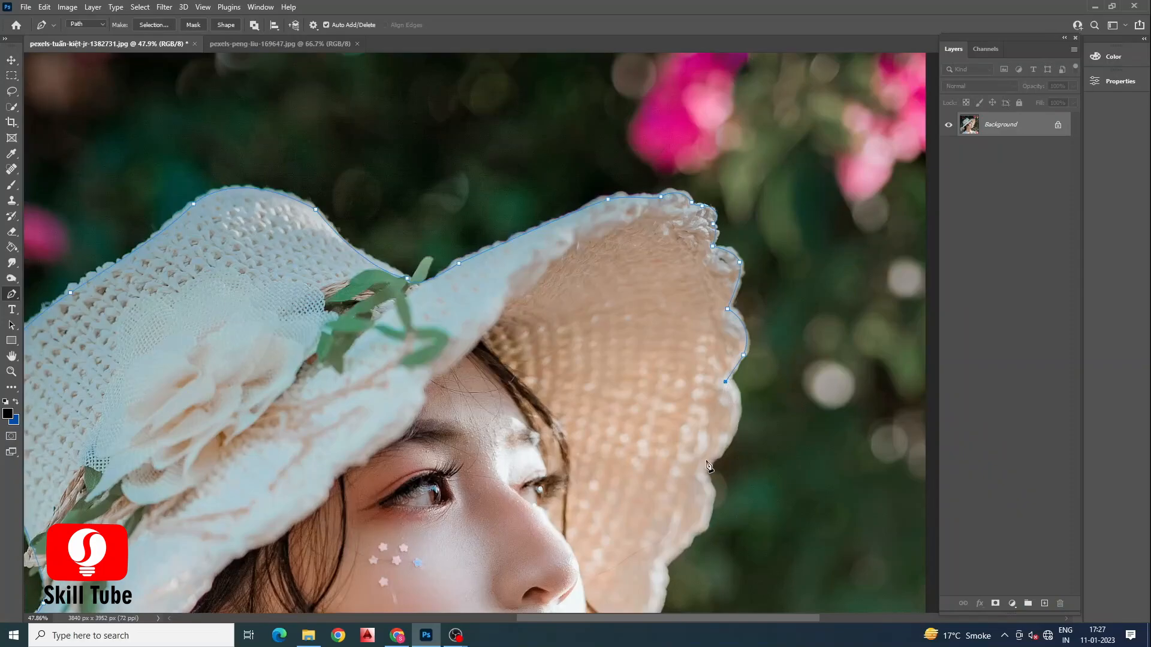
# Step: Continue the path down the brim to the chin, undoing the last misplaced anchor
pyautogui.moveTo(681, 492); pyautogui.dragTo(628, 541)
pyautogui.moveTo(696, 531); pyautogui.dragTo(658, 567)
pyautogui.keyDown('alt'); pyautogui.click(663, 565); pyautogui.keyUp('alt')
pyautogui.scroll(-3, 665, 528)
pyautogui.scroll(5, 663, 446)
pyautogui.moveTo(646, 456); pyautogui.dragTo(539, 545)
pyautogui.scroll(-3, 591, 490)
pyautogui.scroll(-3, 538, 510)
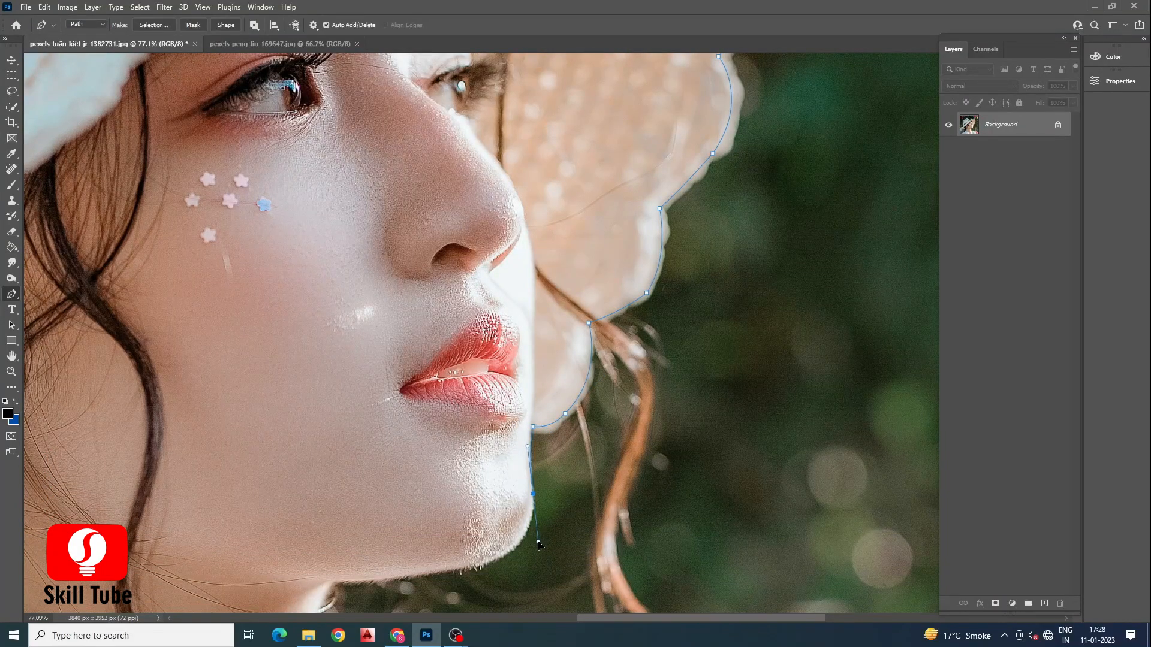
pyautogui.click(539, 543)
pyautogui.scroll(-3, 528, 527)
pyautogui.hotkey('ctrl', 'z')
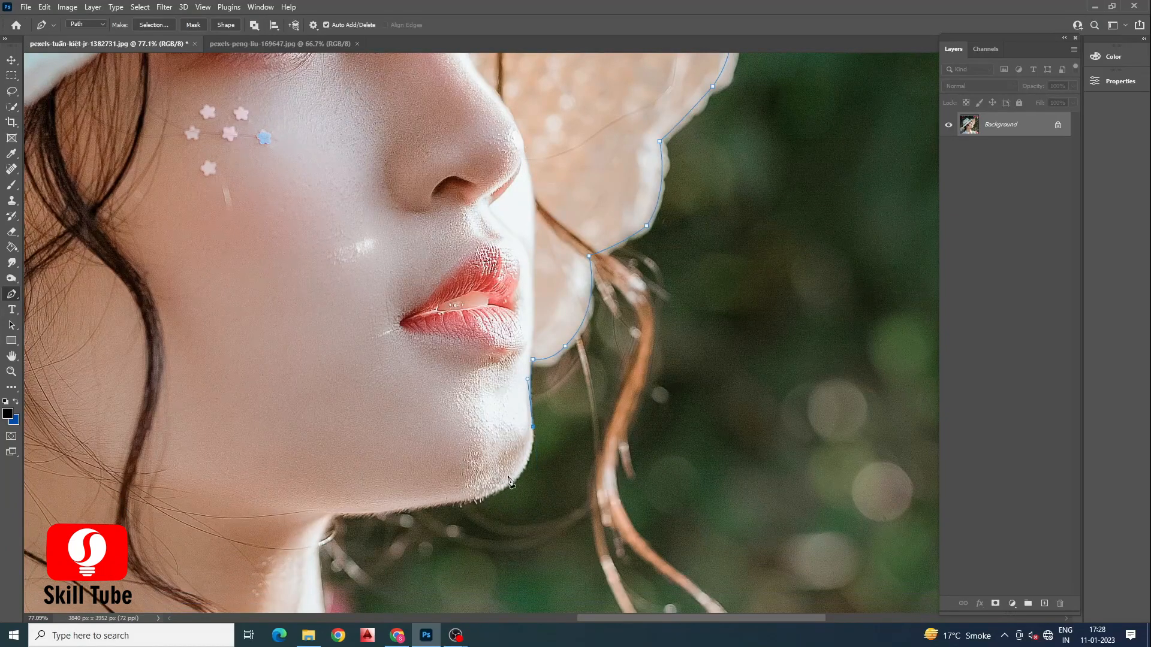
# Step: Trace the path along the underside of the chin and down the front of the neck
pyautogui.moveTo(494, 491); pyautogui.dragTo(451, 502)
pyautogui.moveTo(333, 514); pyautogui.dragTo(237, 518)
pyautogui.keyDown('alt'); pyautogui.click(333, 514); pyautogui.keyUp('alt')
pyautogui.scroll(-2, 335, 515)
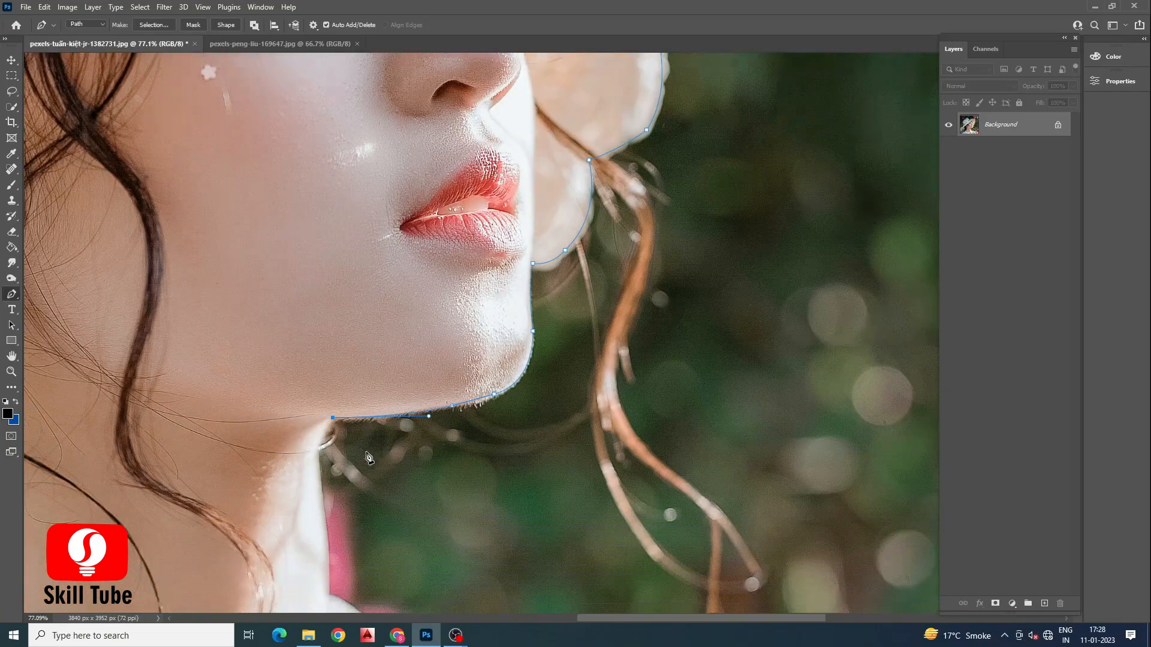
pyautogui.moveTo(329, 426); pyautogui.dragTo(332, 448)
pyautogui.moveTo(337, 537); pyautogui.dragTo(334, 557)
pyautogui.keyDown('alt'); pyautogui.click(337, 537); pyautogui.keyUp('alt')
pyautogui.scroll(-3, 349, 521)
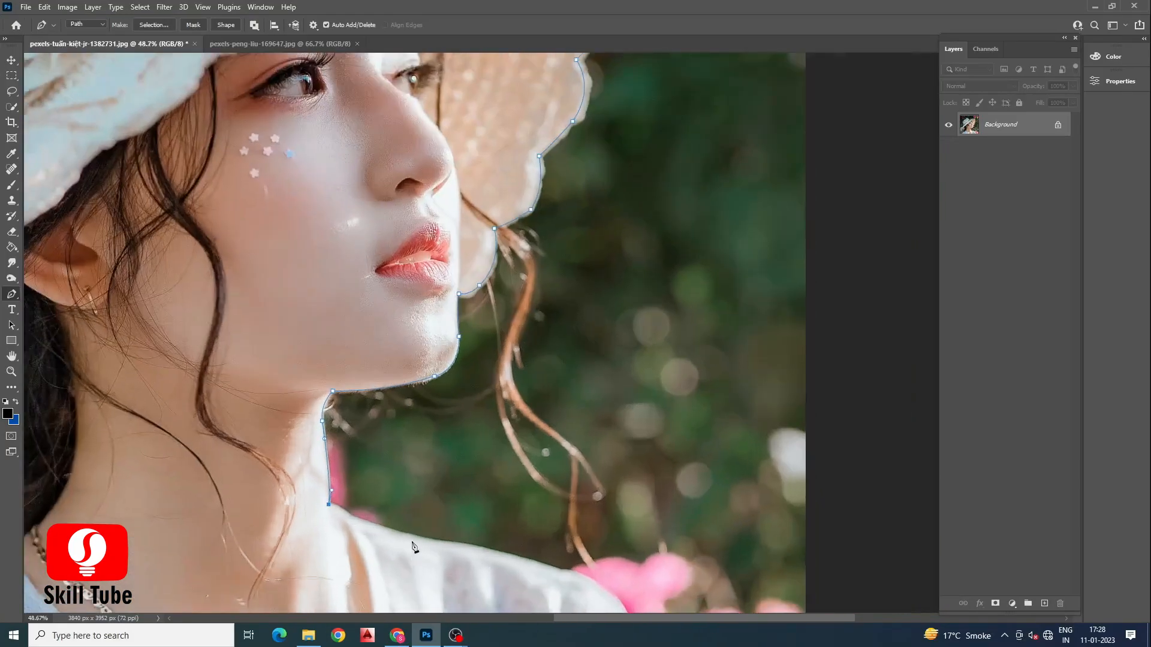
# Step: Finish the path along the right shoulder down to the bottom edge of the photo
pyautogui.scroll(1, 413, 543)
pyautogui.moveTo(421, 537); pyautogui.dragTo(484, 546)
pyautogui.scroll(-3, 506, 554)
pyautogui.scroll(2, 540, 591)
pyautogui.moveTo(590, 542); pyautogui.dragTo(602, 591)
pyautogui.scroll(-5, 525, 413)
pyautogui.scroll(4, 591, 550)
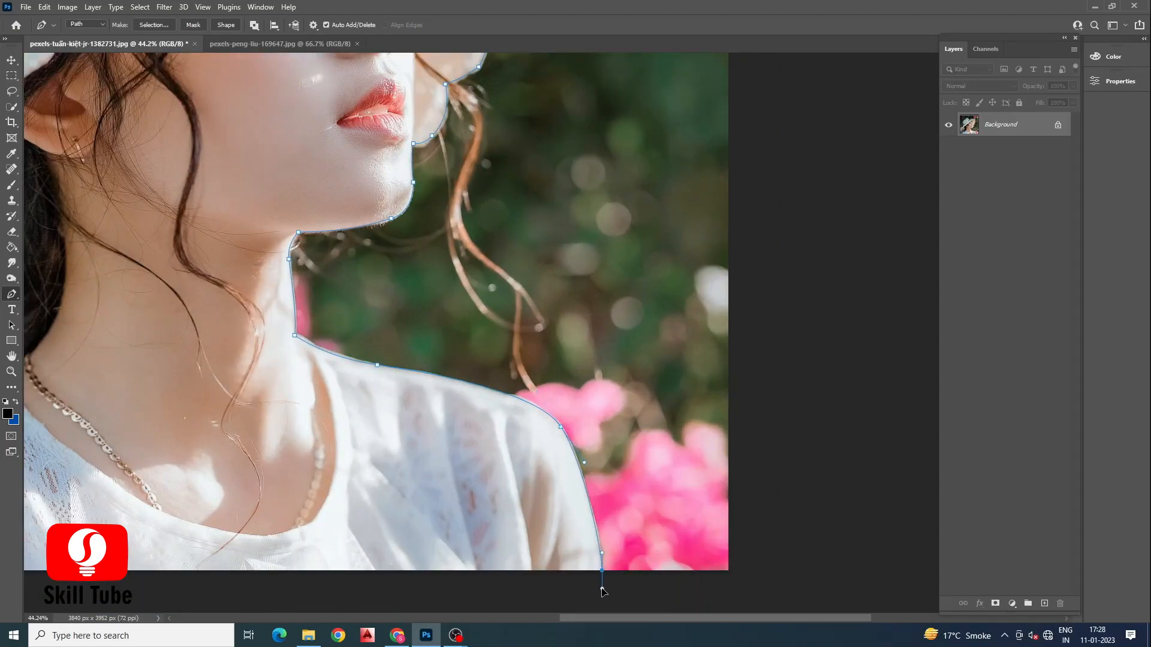
pyautogui.scroll(-2, 604, 579)
pyautogui.scroll(-1, 450, 534)
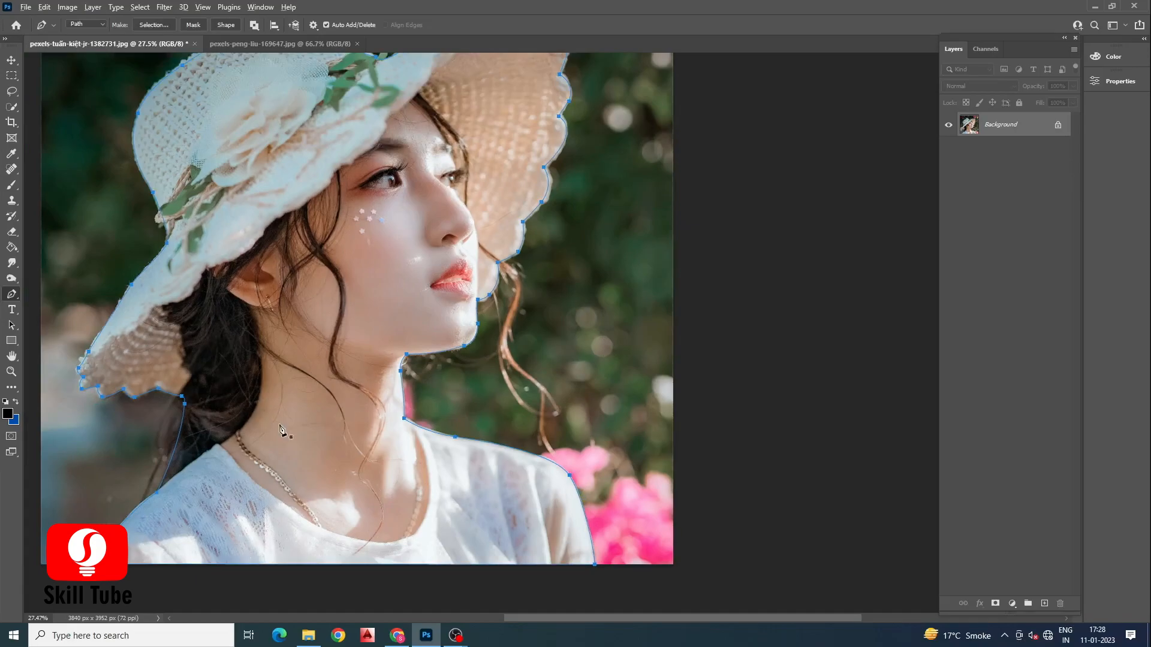
pyautogui.scroll(-1, 280, 429)
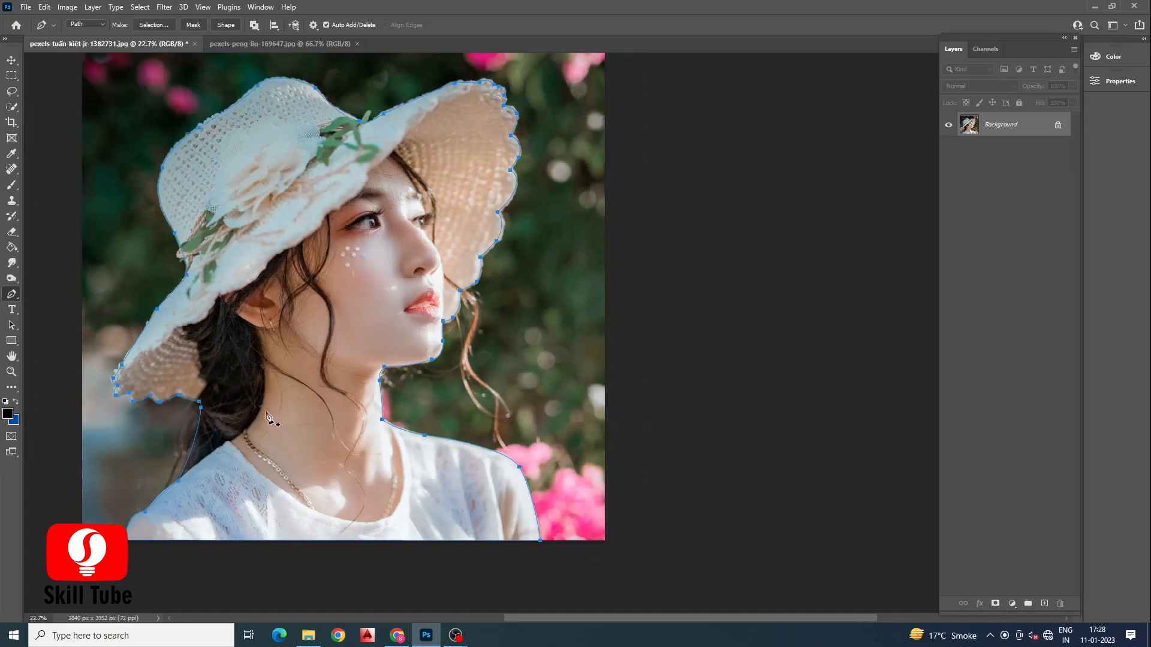
# Step: Set the foreground colour to a bright magenta in the Color Picker
pyautogui.click(7, 413)
pyautogui.click(328, 152)
pyautogui.click(329, 145)
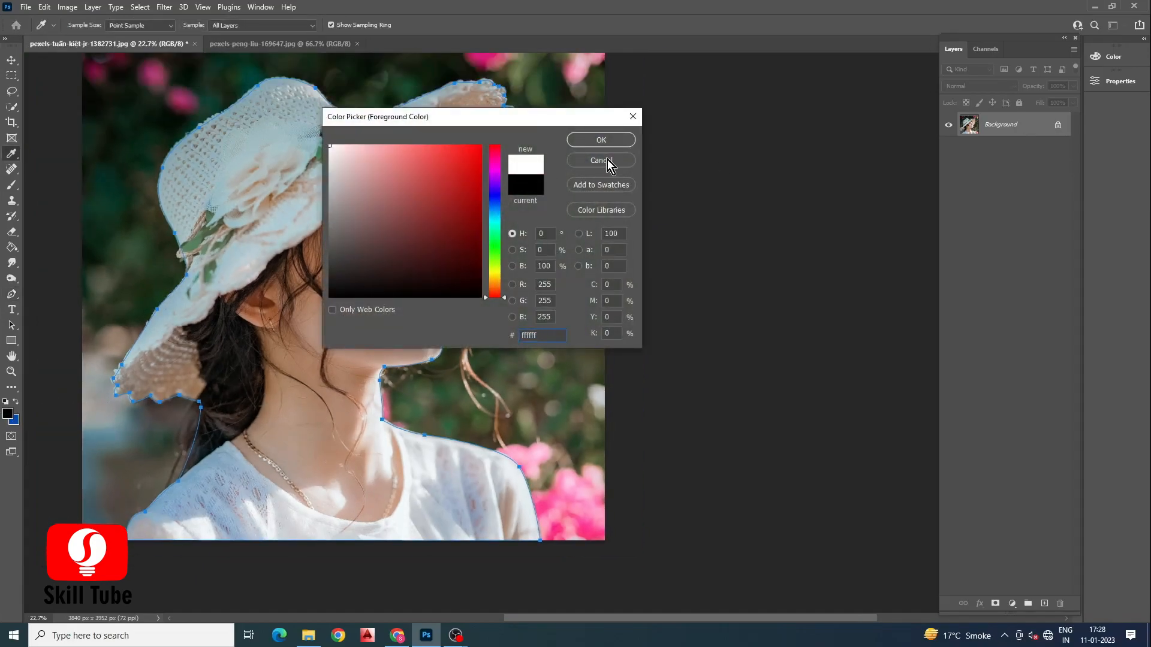
pyautogui.click(495, 166)
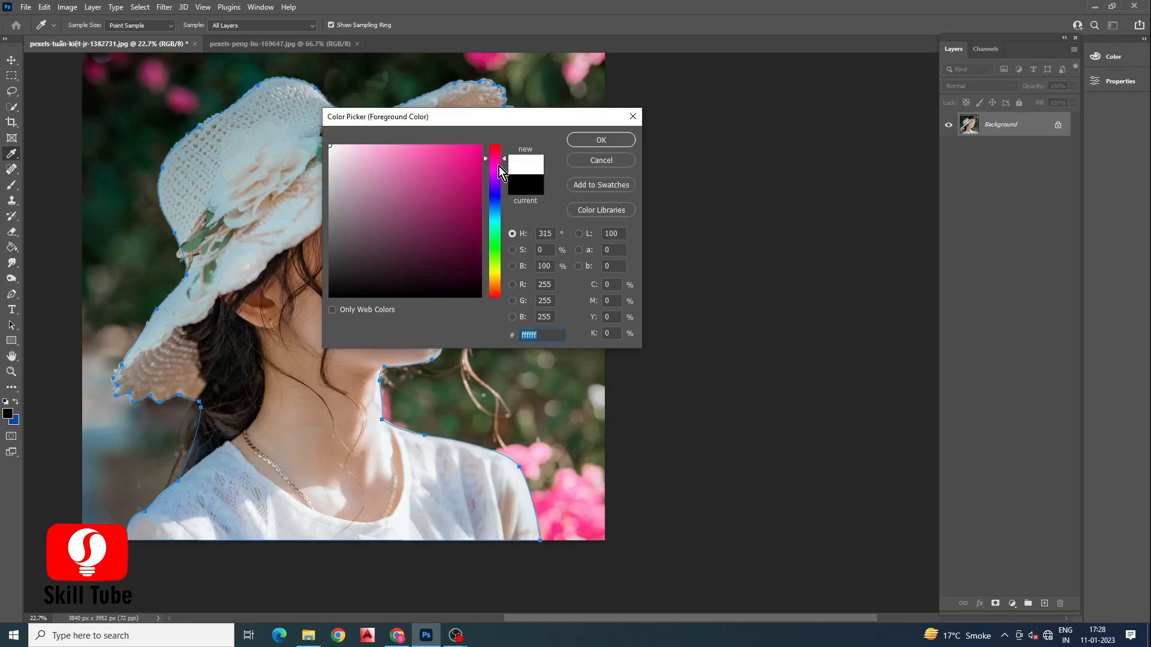
pyautogui.click(474, 155)
pyautogui.click(580, 142)
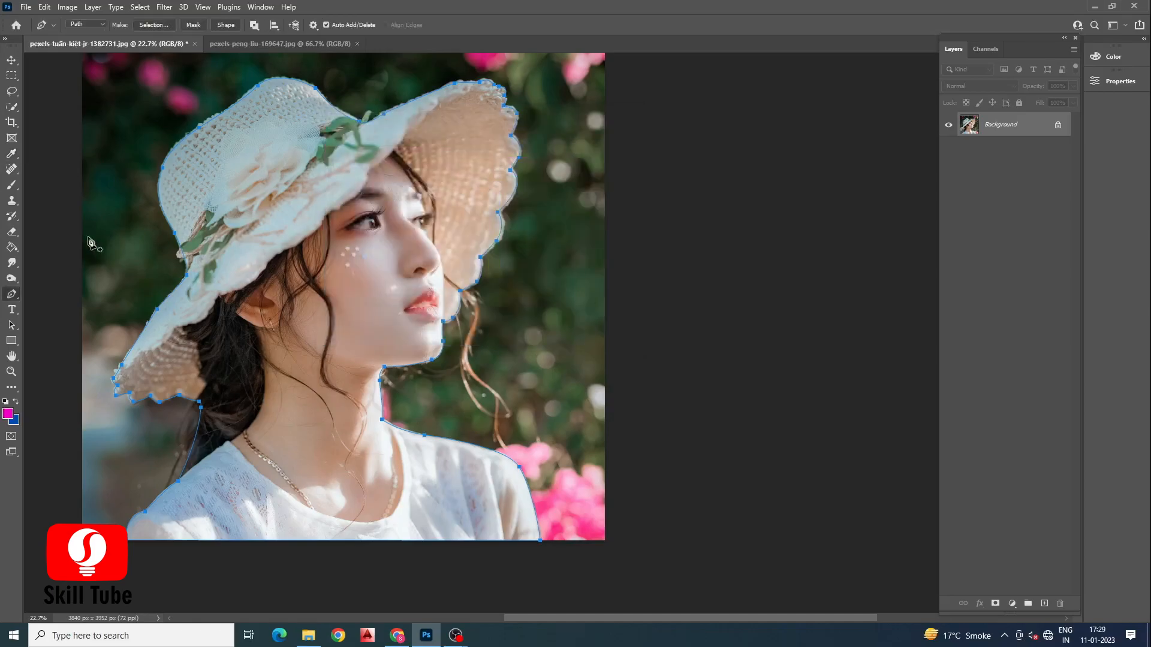
# Step: Choose the Brush tool with a Soft Round tip about 77 px in size
pyautogui.click(12, 184)
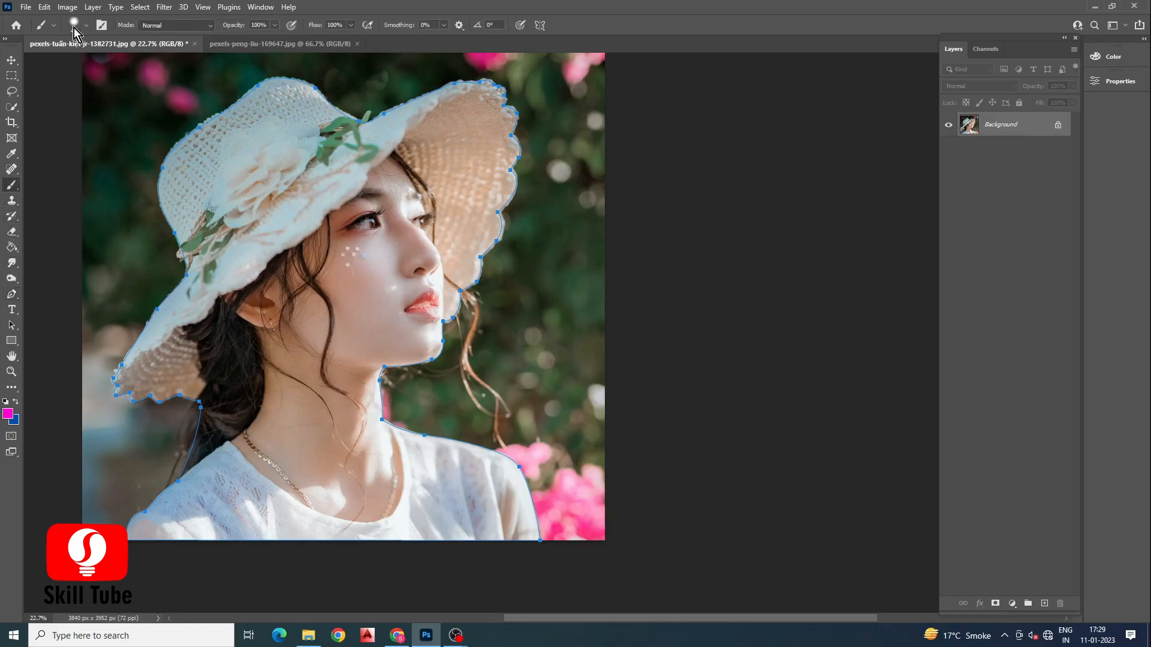
pyautogui.click(75, 25)
pyautogui.click(66, 188)
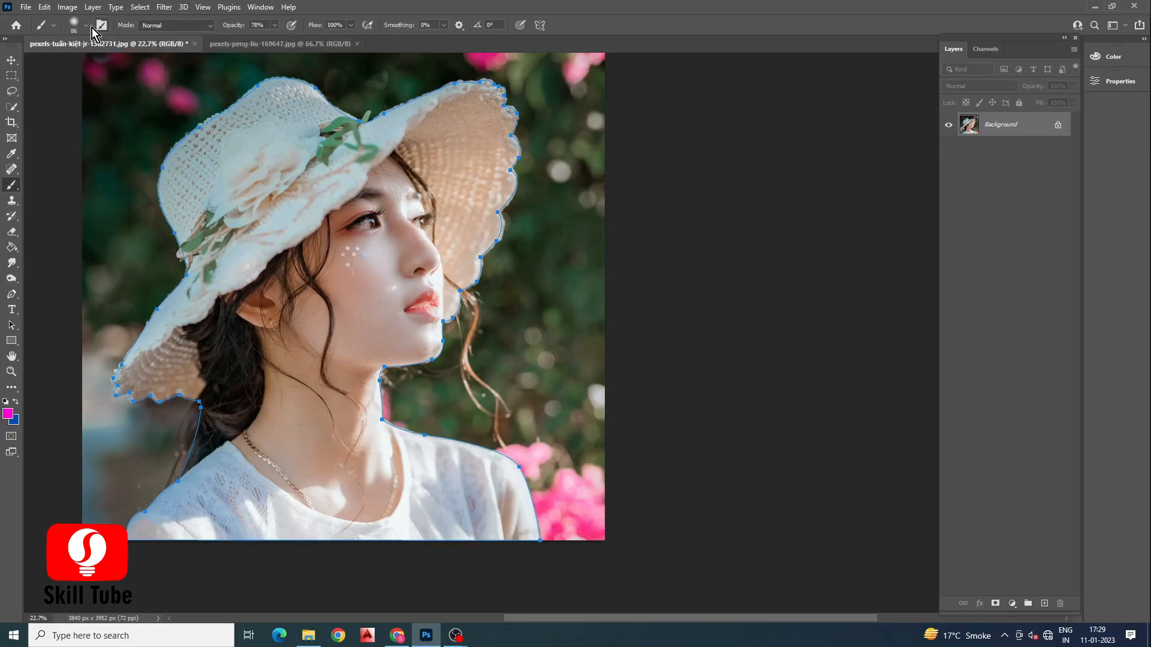
pyautogui.click(86, 25)
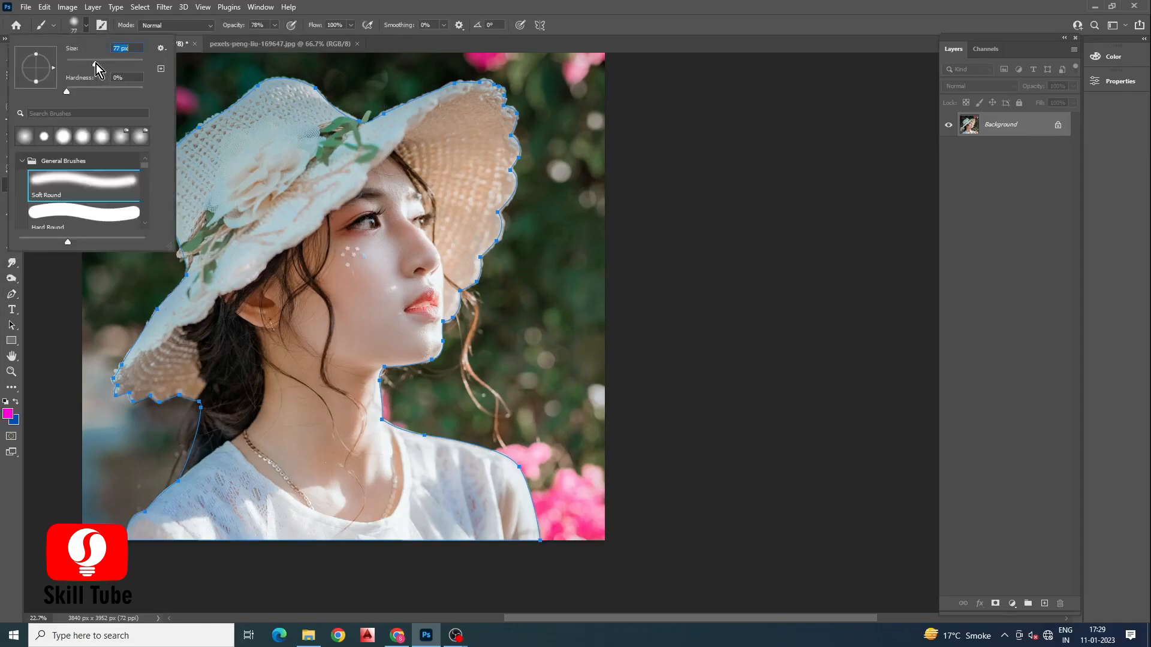
pyautogui.moveTo(96, 63); pyautogui.dragTo(91, 64)
pyautogui.click(204, 71)
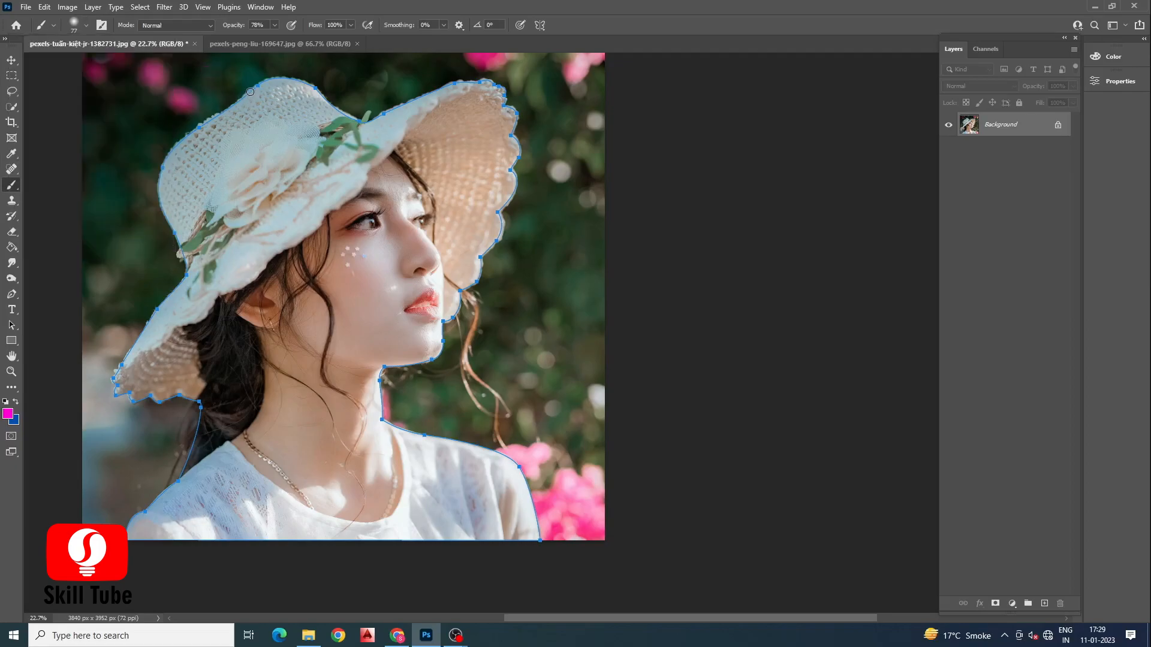
# Step: Switch back to the Pen tool and add a new empty layer
pyautogui.click(11, 293)
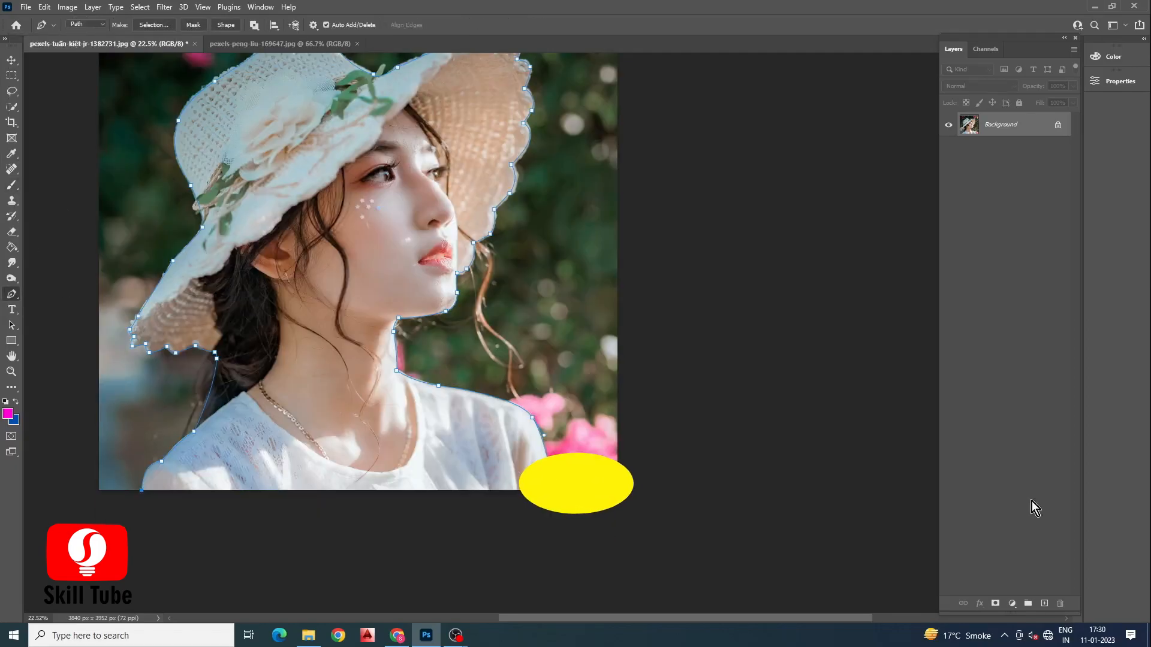
pyautogui.click(1044, 603)
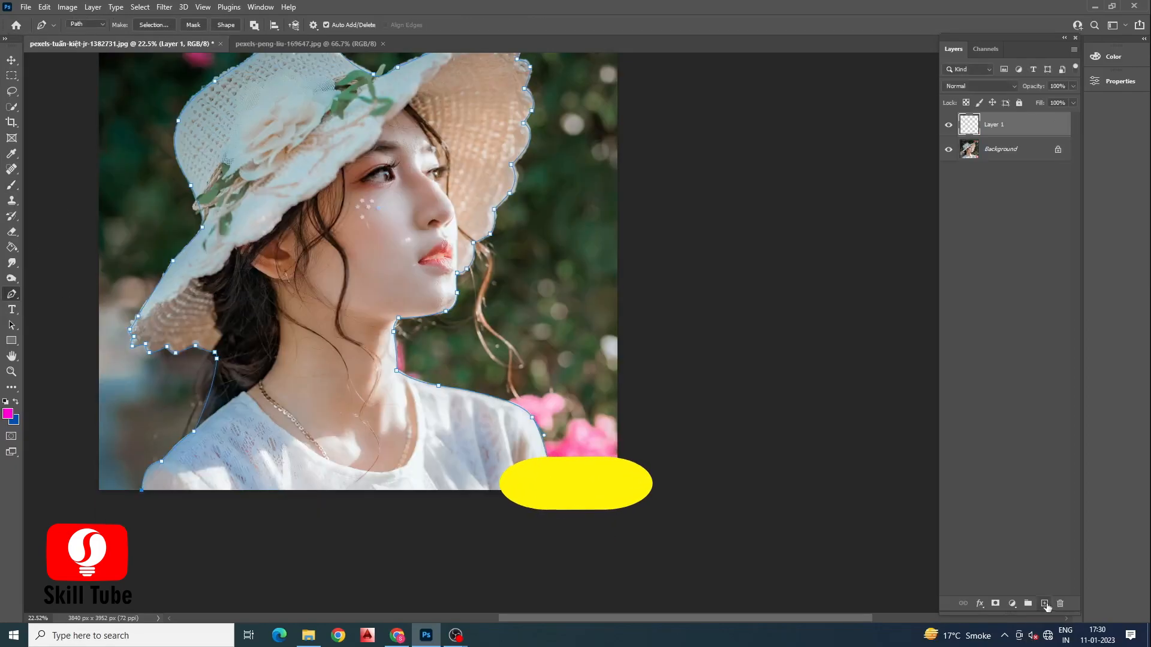
# Step: Stroke the path with the Brush onto the new layer
pyautogui.scroll(2, 390, 390)
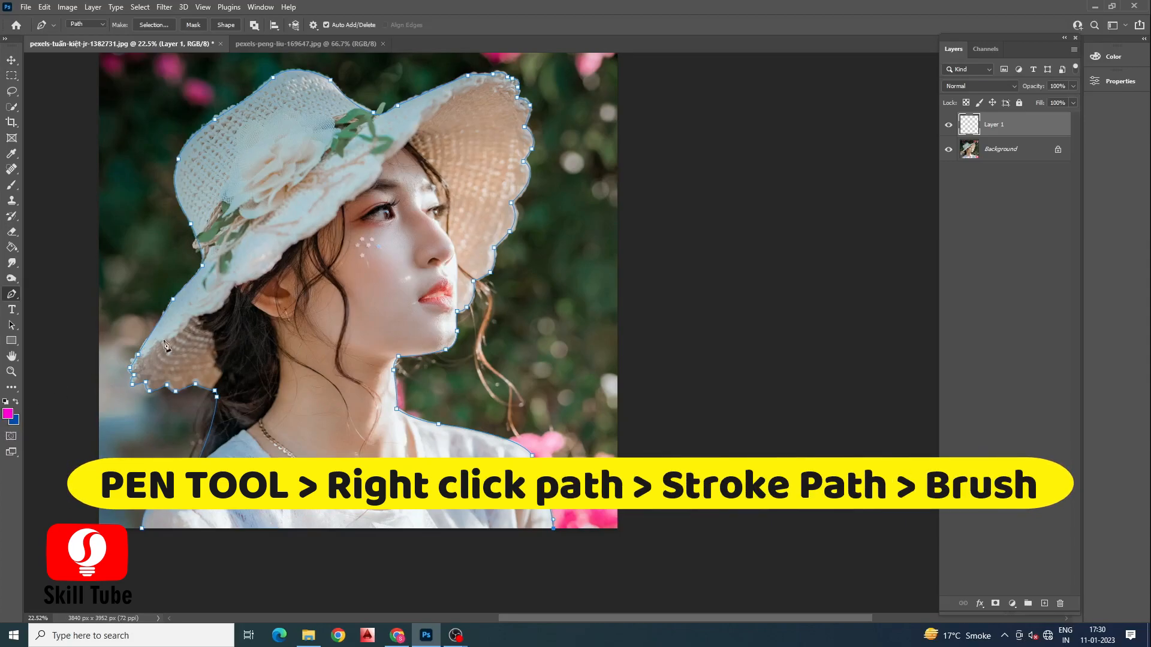
pyautogui.click(12, 184)
pyautogui.rightClick(179, 158)
pyautogui.click(11, 294)
pyautogui.rightClick(178, 159)
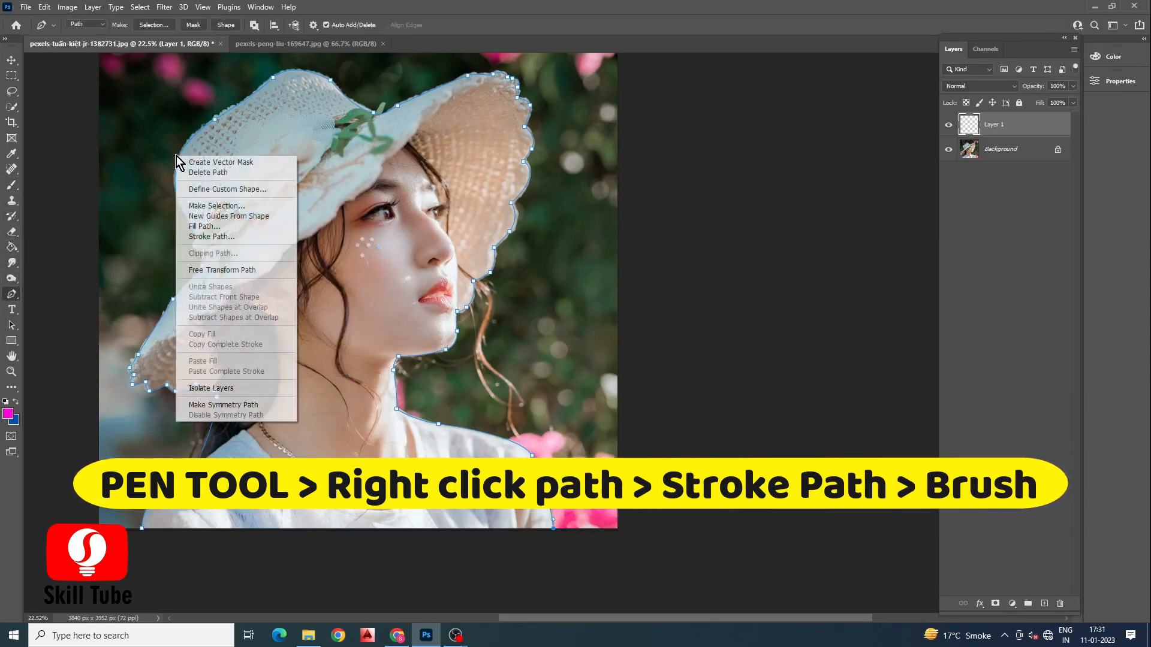
pyautogui.click(219, 237)
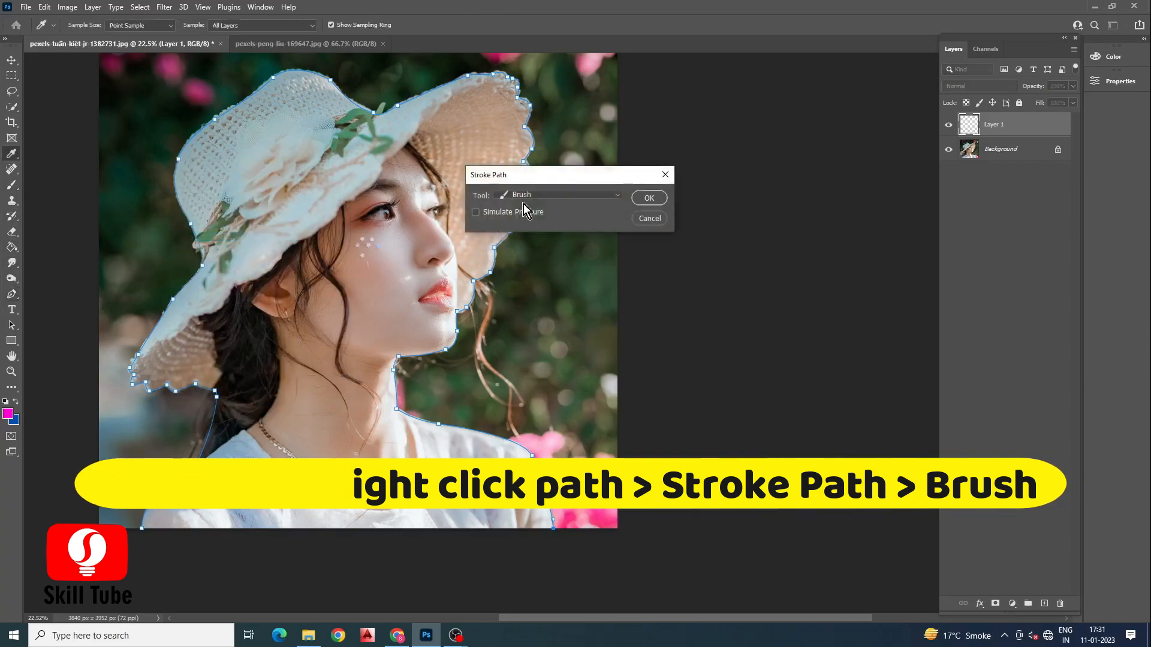
pyautogui.click(649, 198)
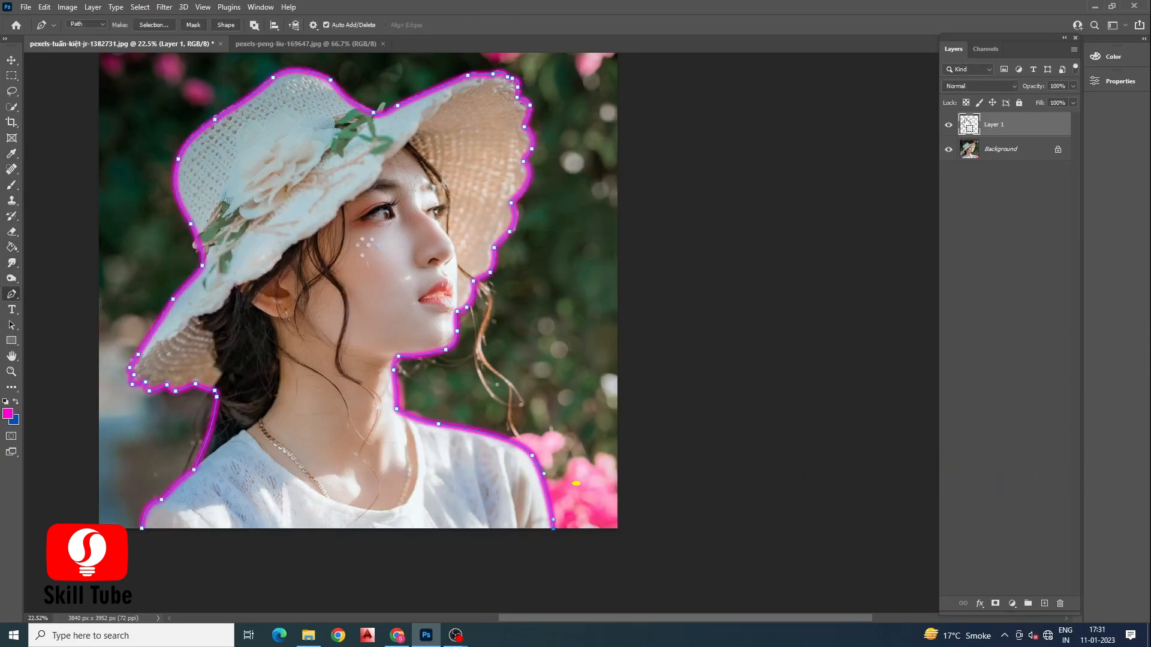
# Step: Convert the magenta stroke layer to a smart object and apply a Gaussian Blur with a 29.1 pixel radius
pyautogui.rightClick(995, 123)
pyautogui.click(916, 282)
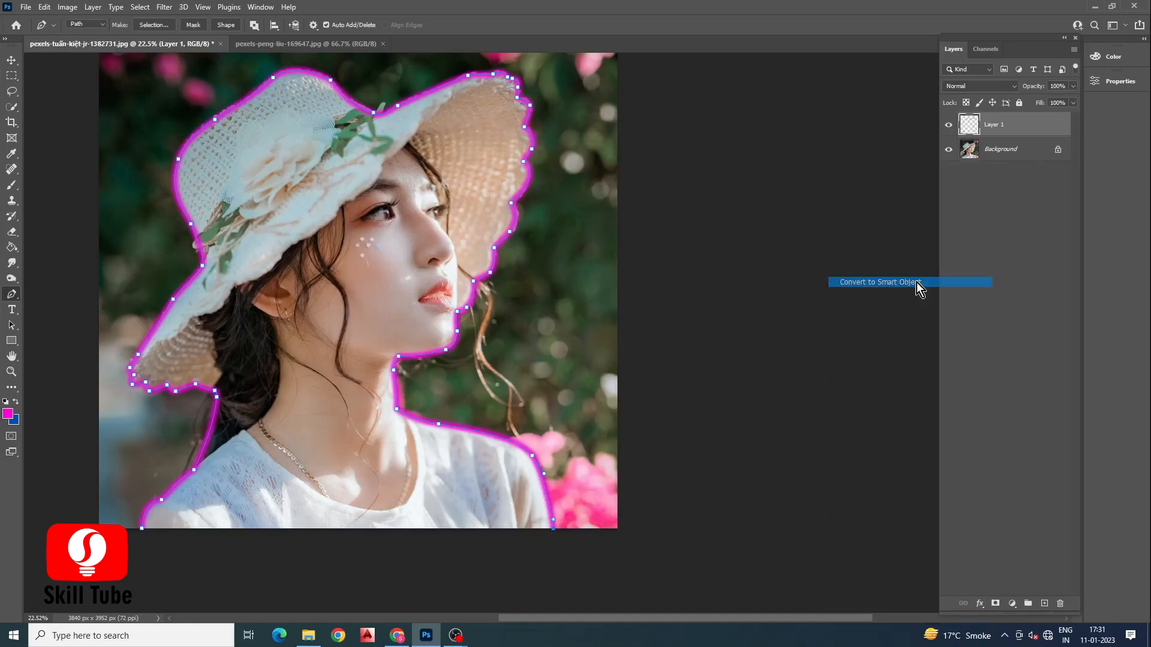
pyautogui.click(164, 6)
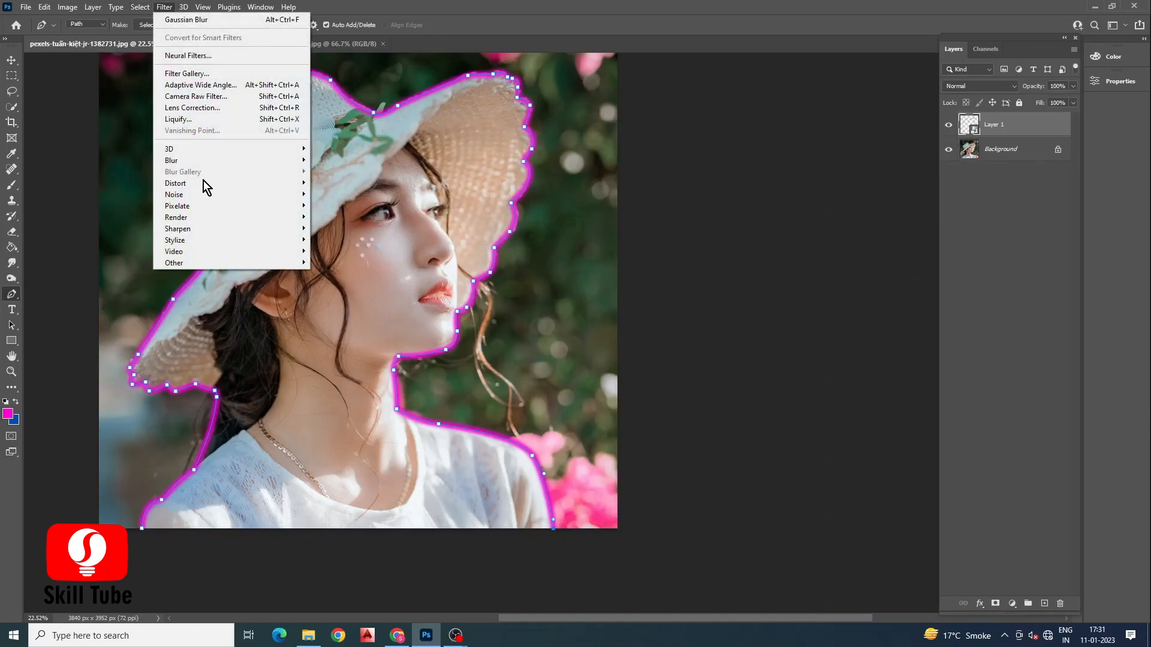
pyautogui.moveTo(200, 161)
pyautogui.click(341, 206)
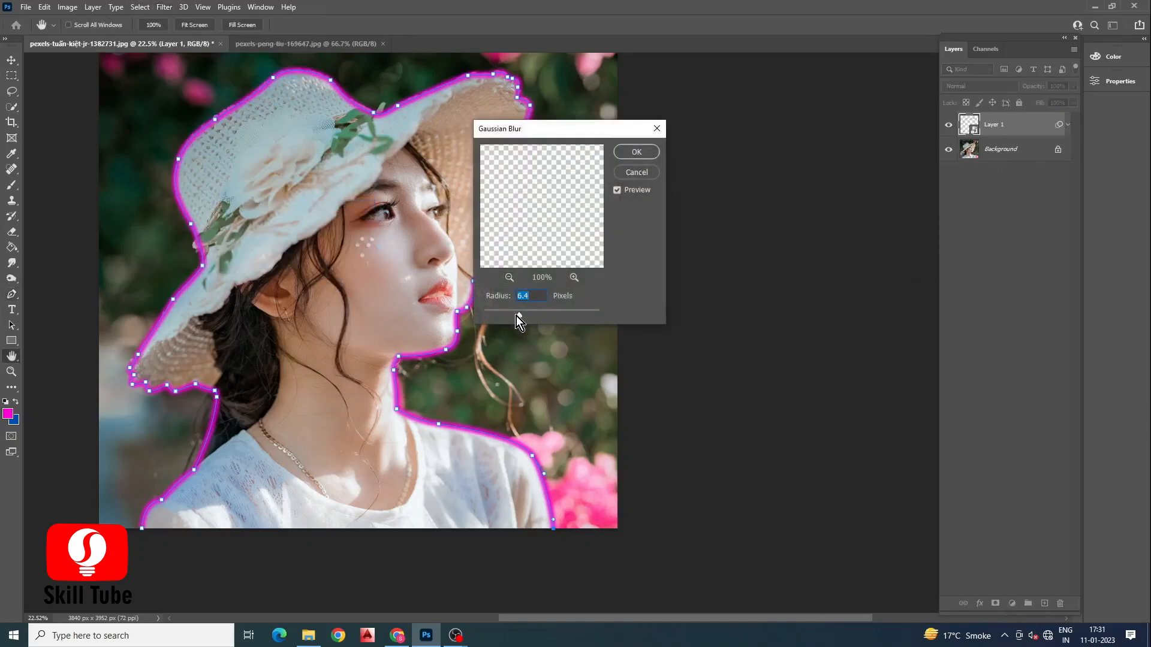
pyautogui.moveTo(534, 317); pyautogui.dragTo(538, 315)
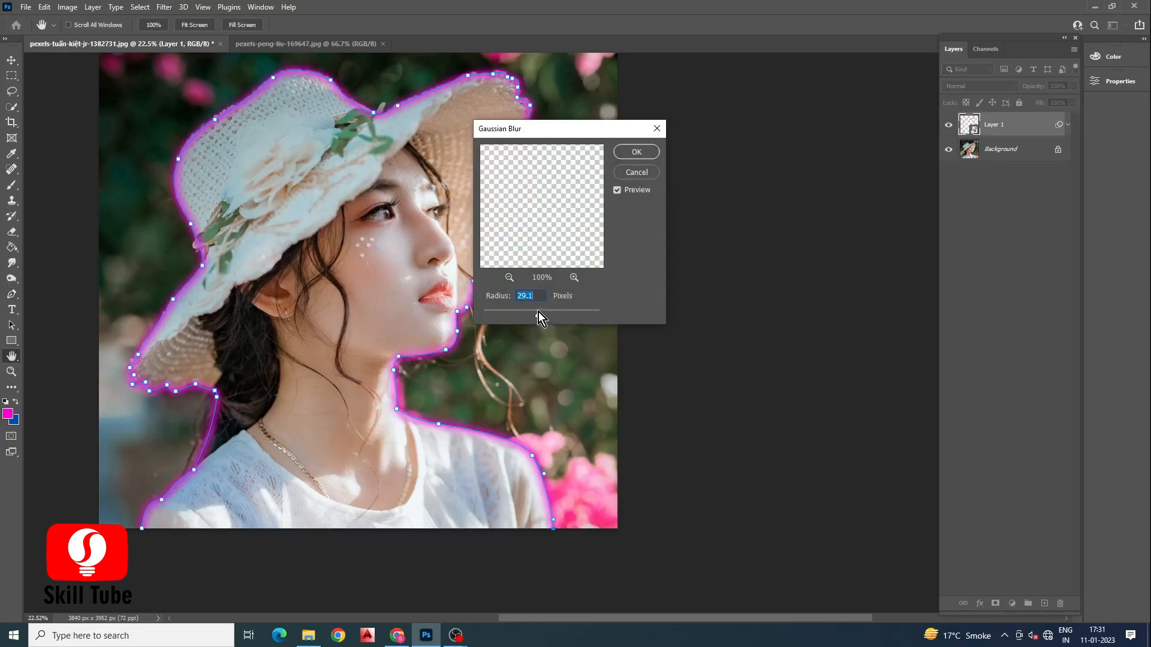
pyautogui.click(624, 156)
# Step: Add a new layer and stroke the path onto it with a white Hard Round brush about 25 px
pyautogui.hotkey('ctrl', 'shift', 'alt', 'n')
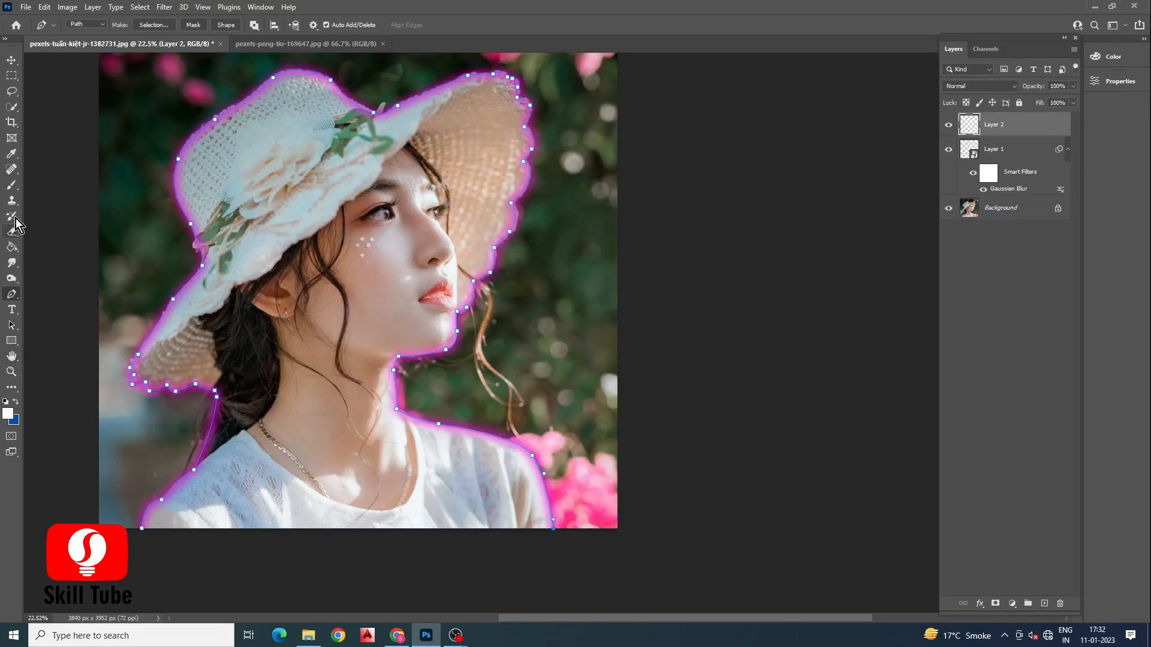
pyautogui.click(12, 184)
pyautogui.click(89, 27)
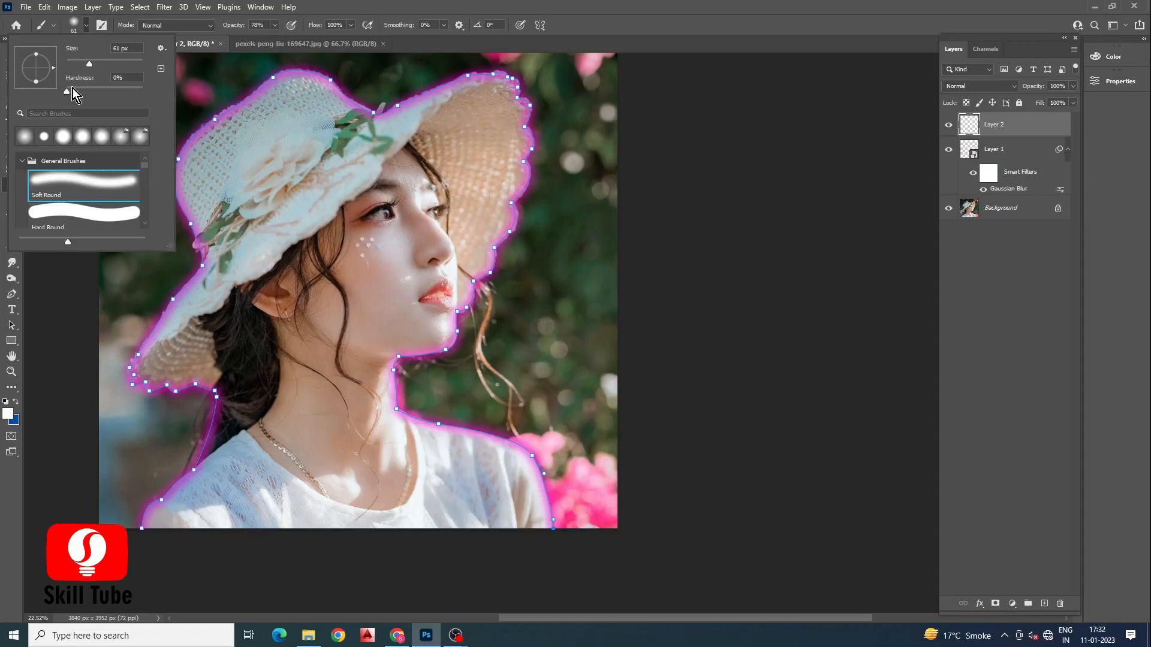
pyautogui.click(65, 211)
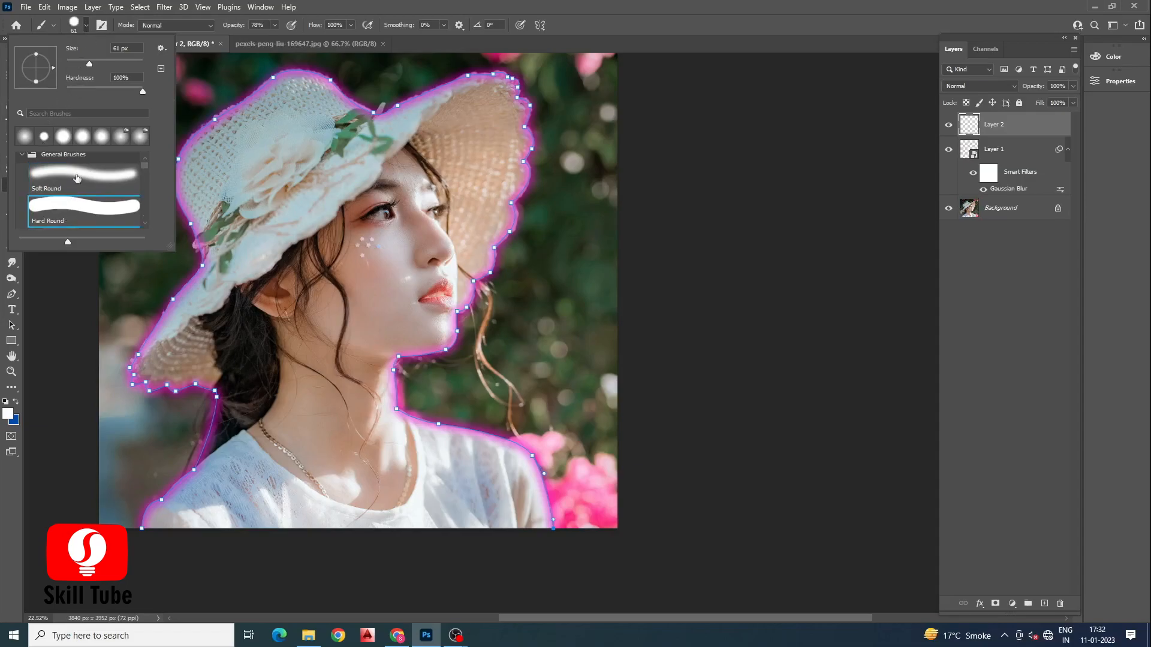
pyautogui.click(202, 86)
pyautogui.click(87, 25)
pyautogui.moveTo(90, 64); pyautogui.dragTo(77, 64)
pyautogui.moveTo(195, 87); pyautogui.dragTo(202, 106)
pyautogui.hotkey('ctrl', 'z')
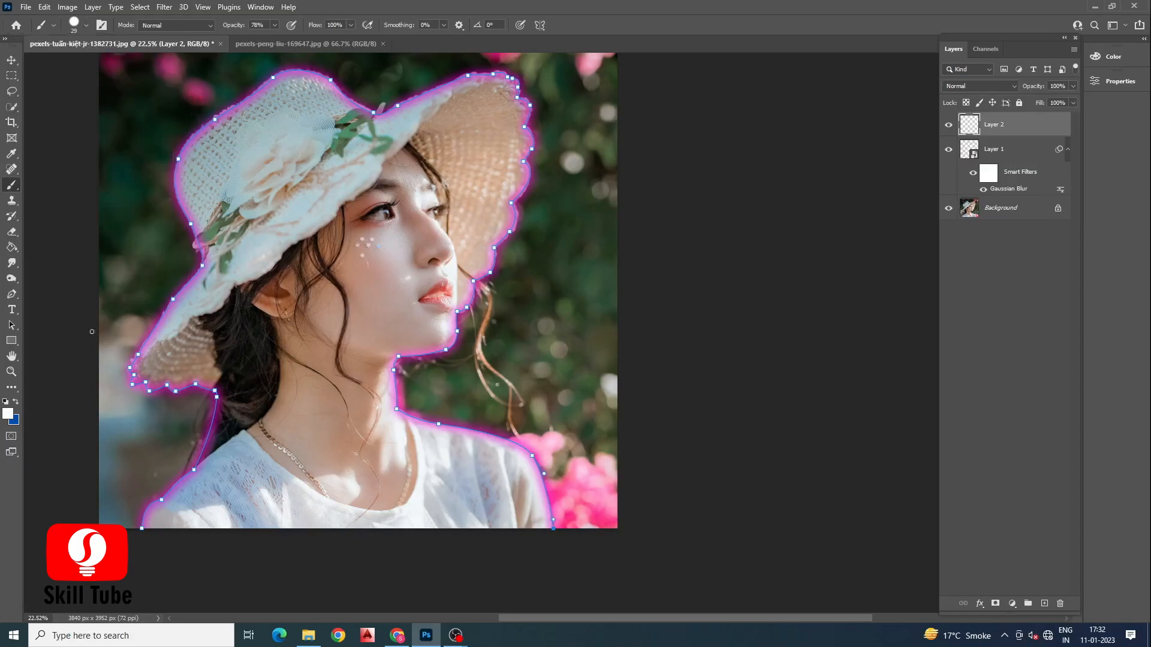
pyautogui.click(11, 293)
pyautogui.rightClick(191, 226)
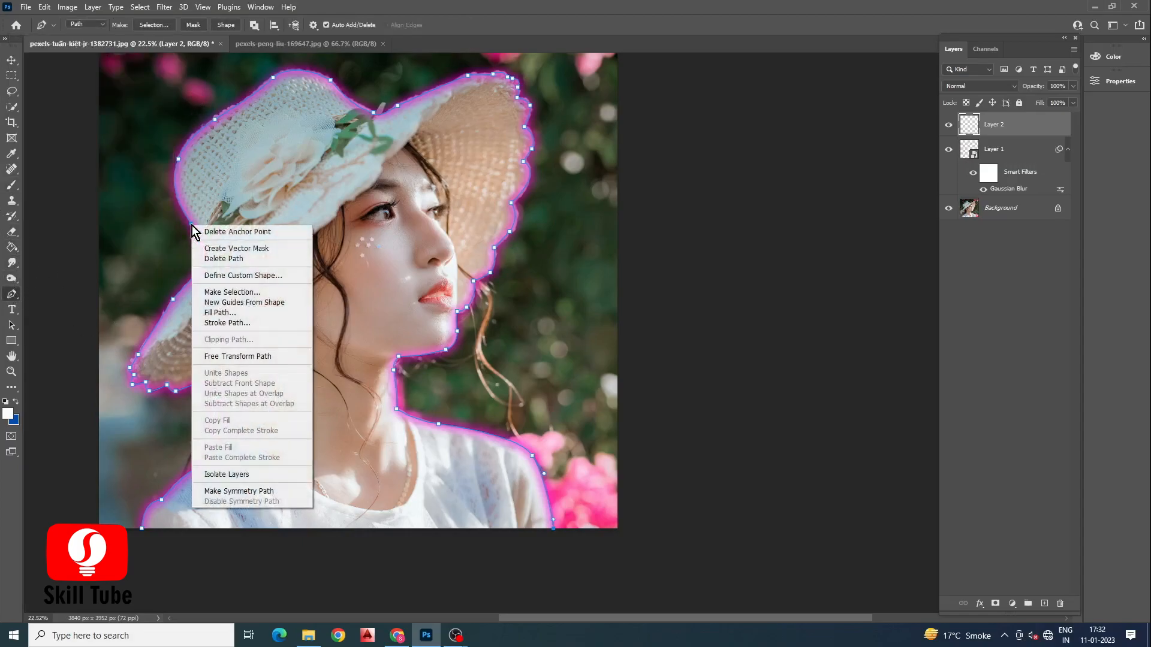
pyautogui.click(238, 328)
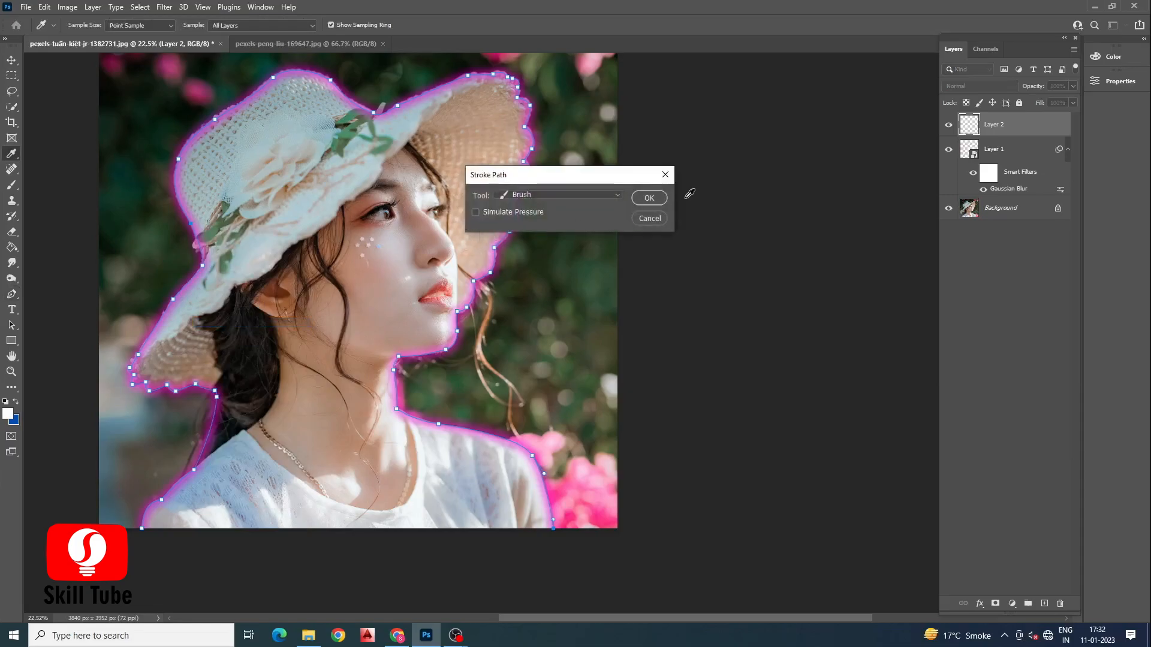
pyautogui.click(643, 200)
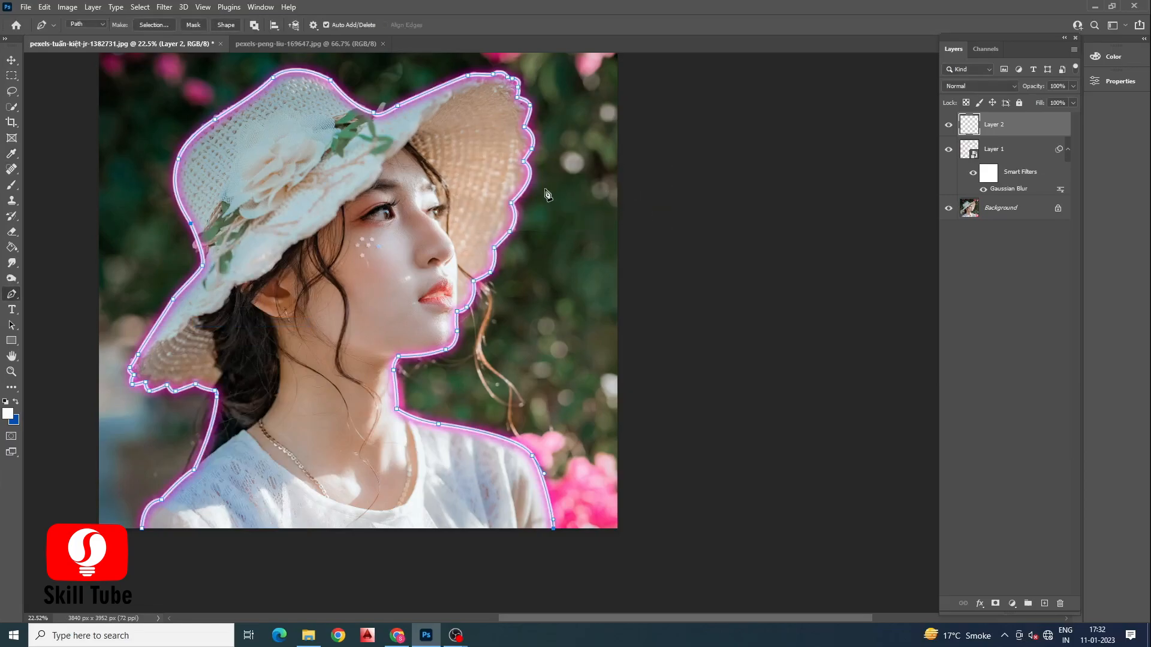
# Step: Duplicate the blurred smart-object stroke layer, Layer 1
pyautogui.scroll(9, 305, 112)
pyautogui.scroll(-6, 259, 181)
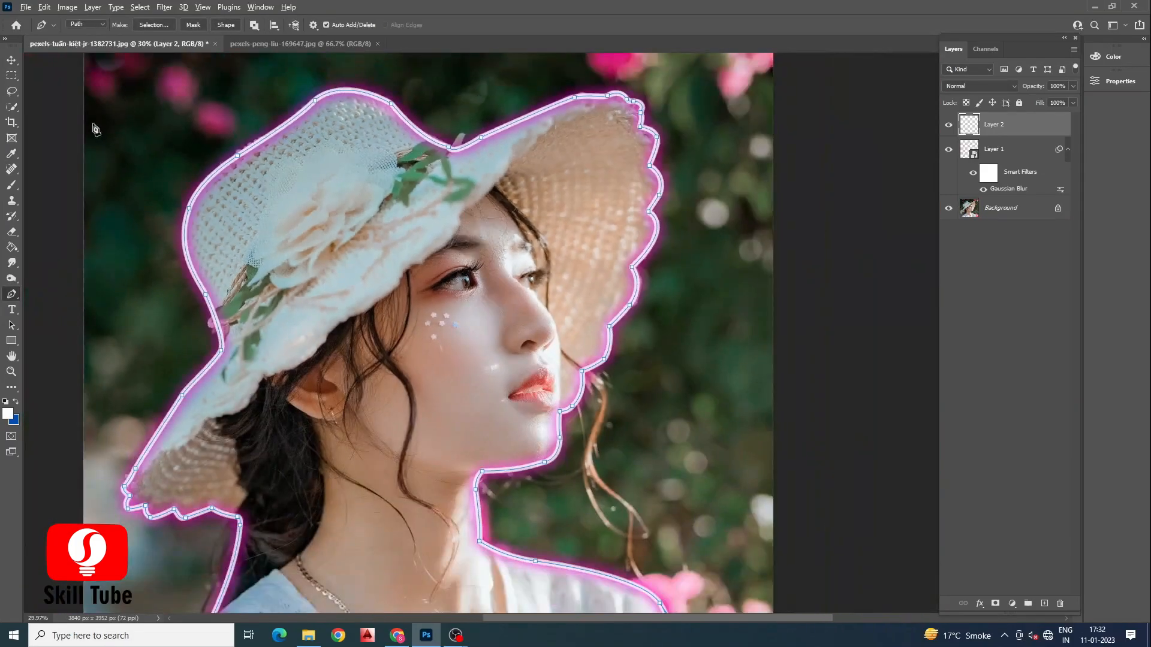
pyautogui.rightClick(995, 151)
pyautogui.click(896, 117)
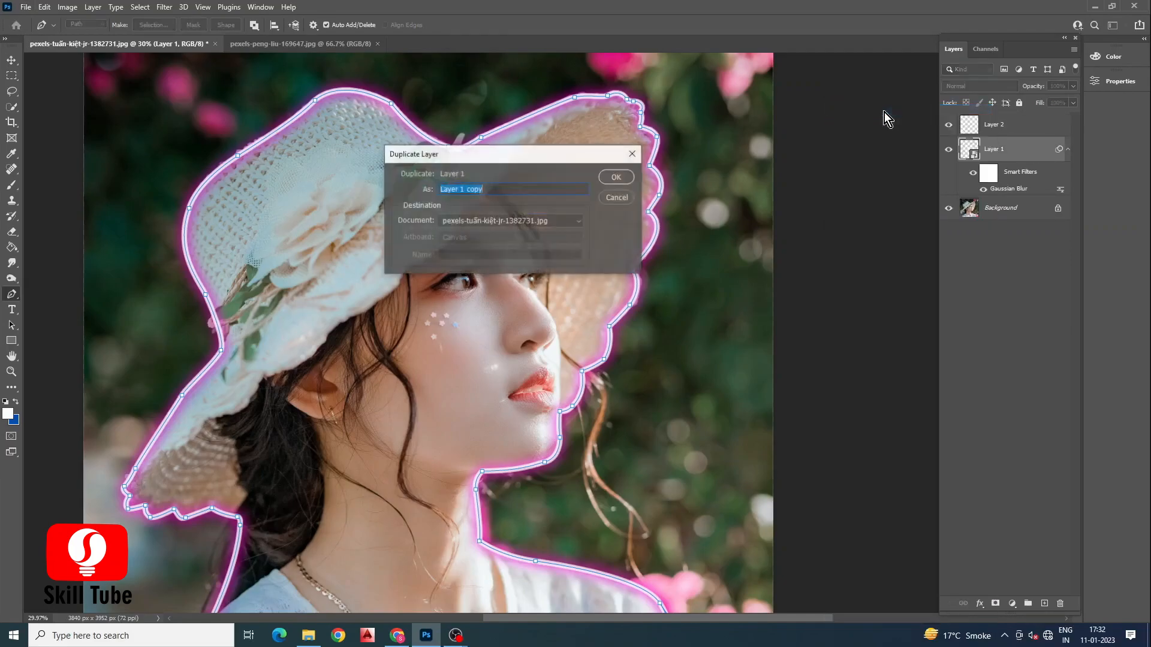
pyautogui.click(617, 177)
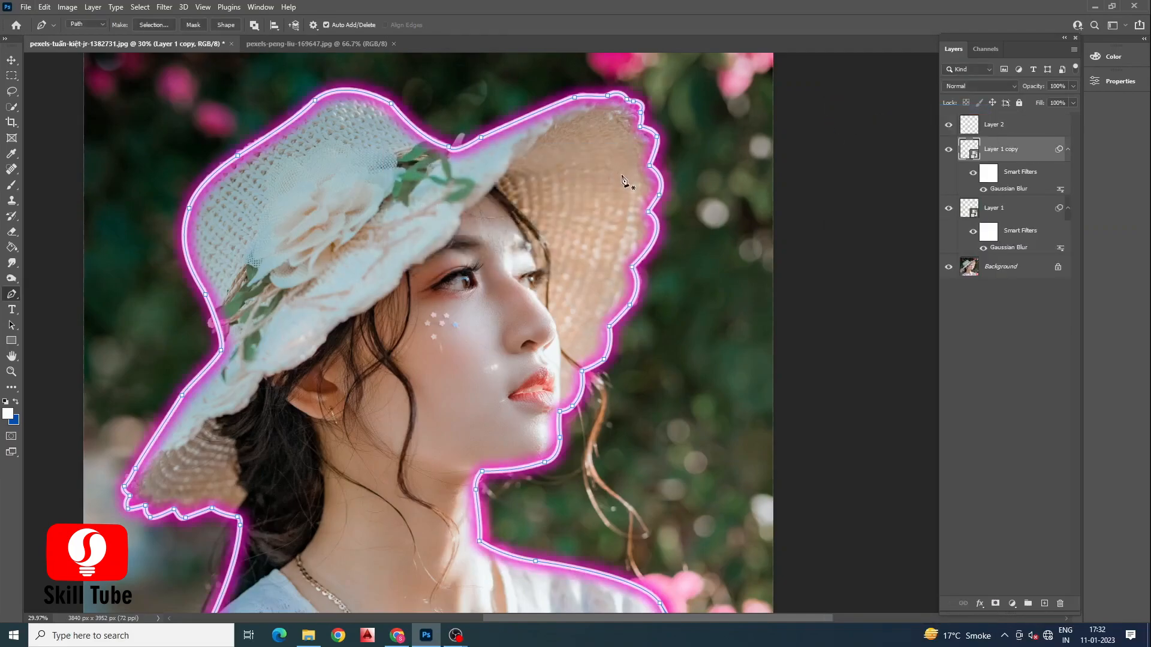
# Step: Select the Background layer and add a layer mask from the subject selection
pyautogui.scroll(-2, 596, 192)
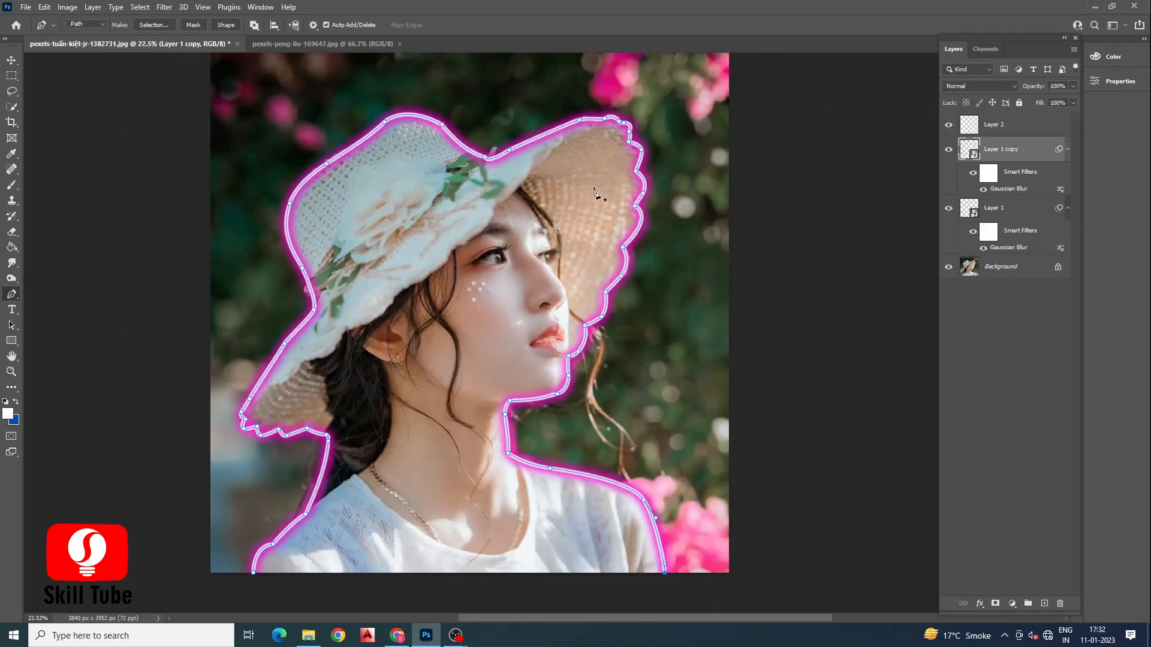
pyautogui.click(1004, 271)
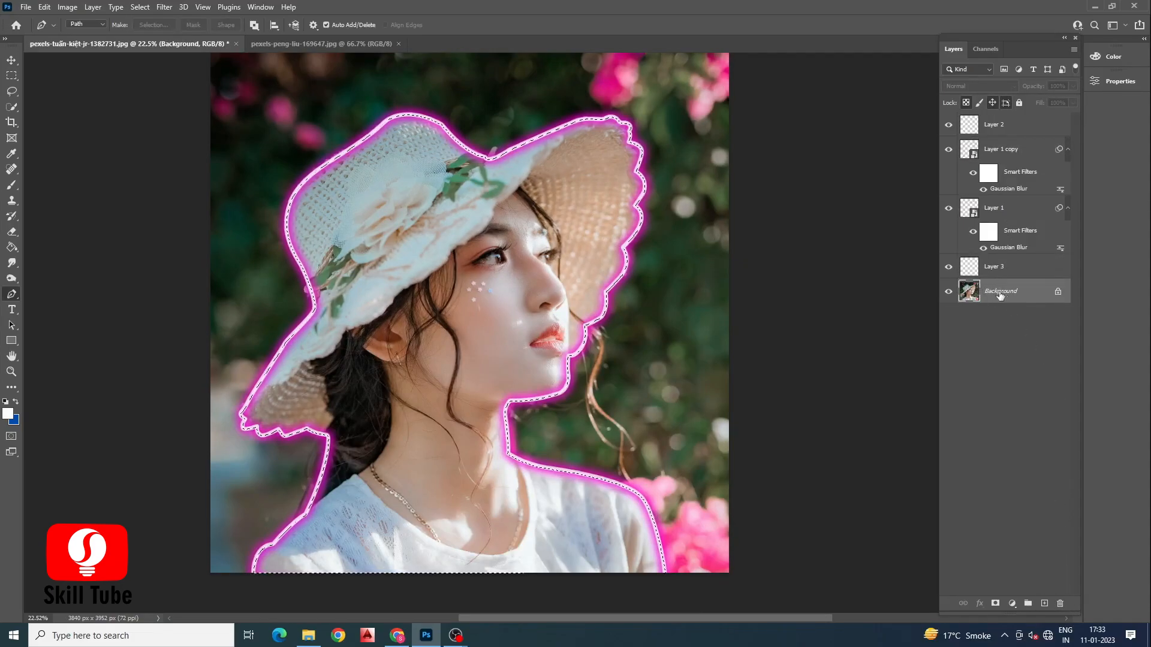
pyautogui.click(995, 272)
pyautogui.click(1000, 291)
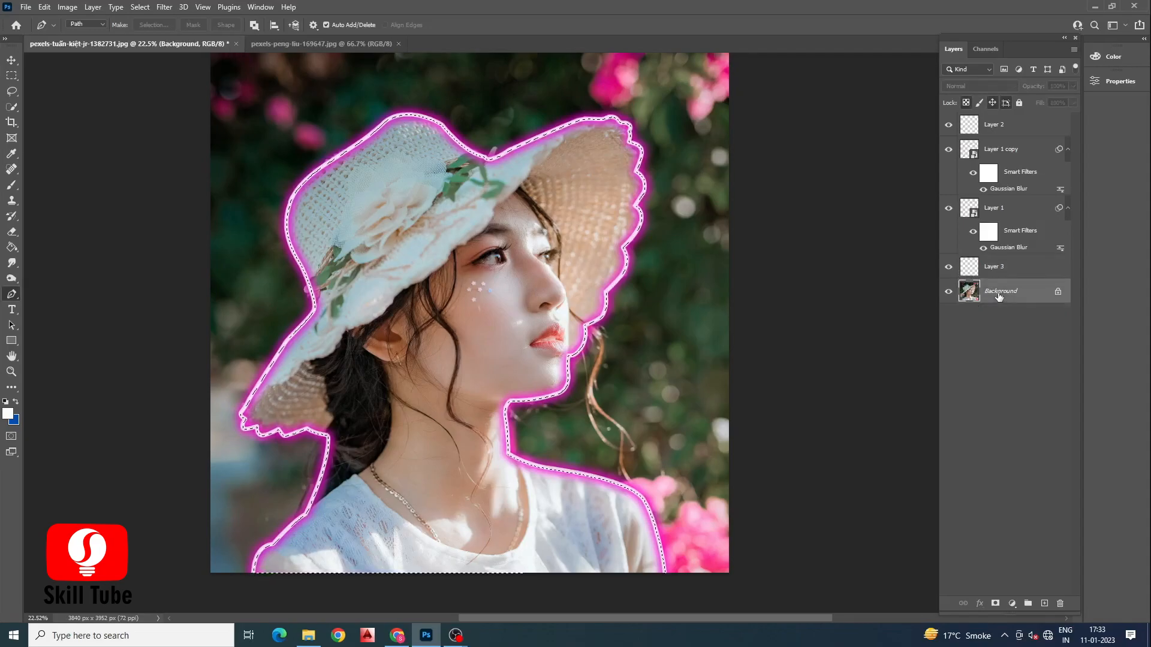
pyautogui.click(995, 603)
# Step: Add a Solid Color fill layer in dark magenta #180013 and move it beneath the masked subject layer
pyautogui.click(969, 291)
pyautogui.click(1012, 604)
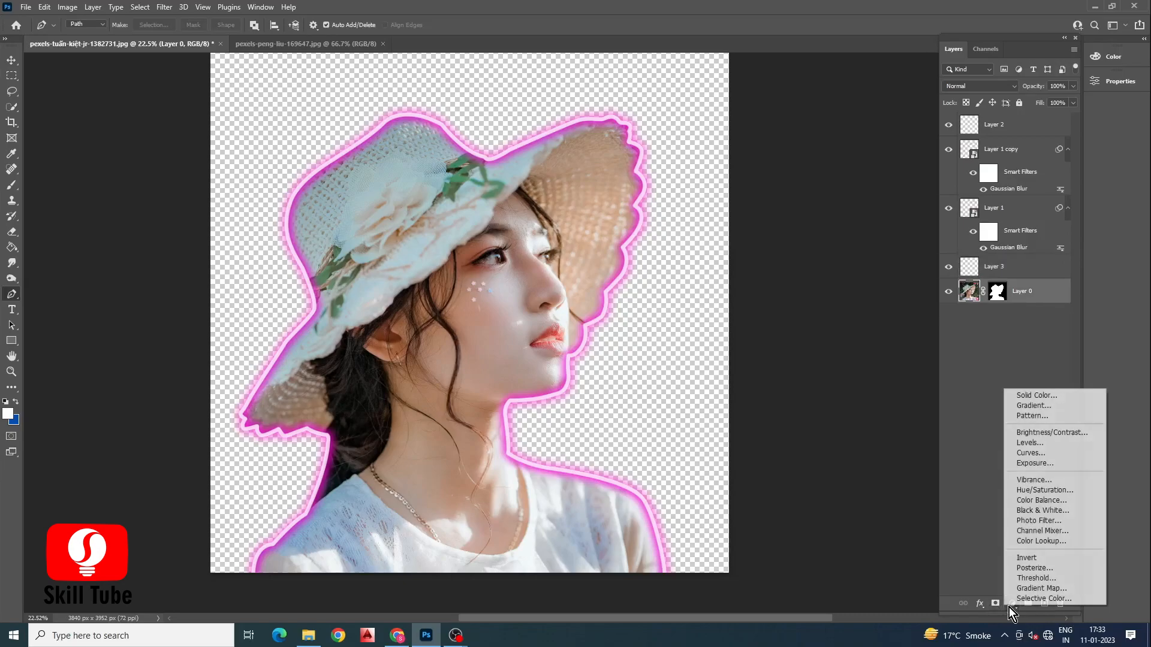
pyautogui.click(1025, 396)
pyautogui.moveTo(476, 163); pyautogui.dragTo(490, 276)
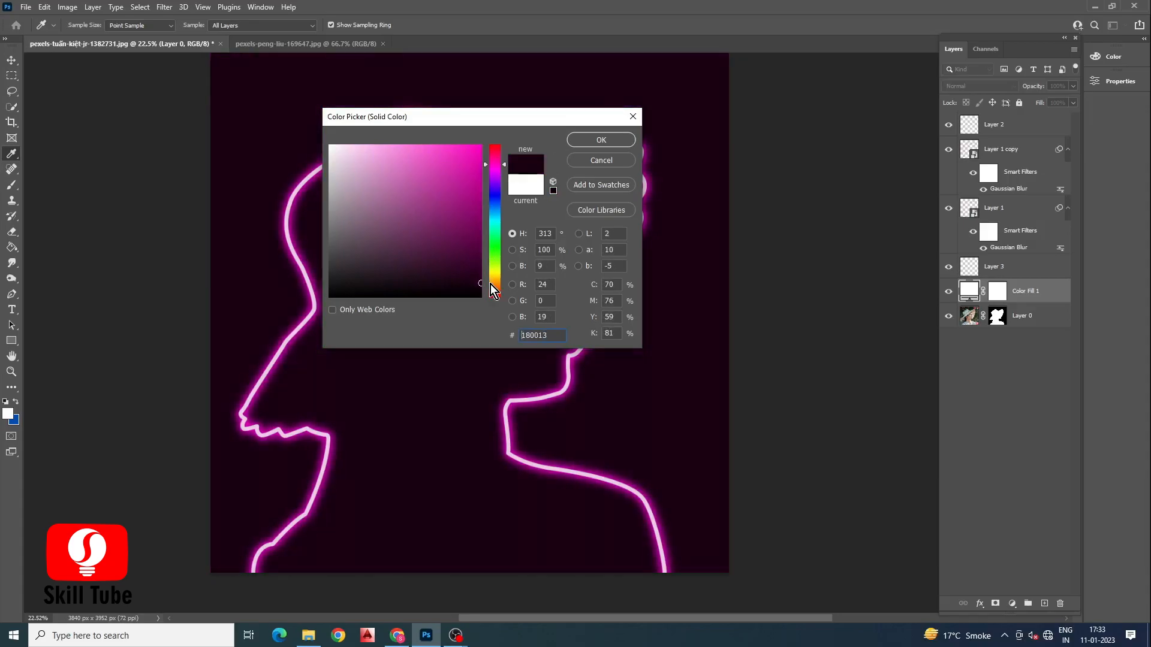
pyautogui.click(580, 143)
pyautogui.moveTo(1028, 294); pyautogui.dragTo(1032, 334)
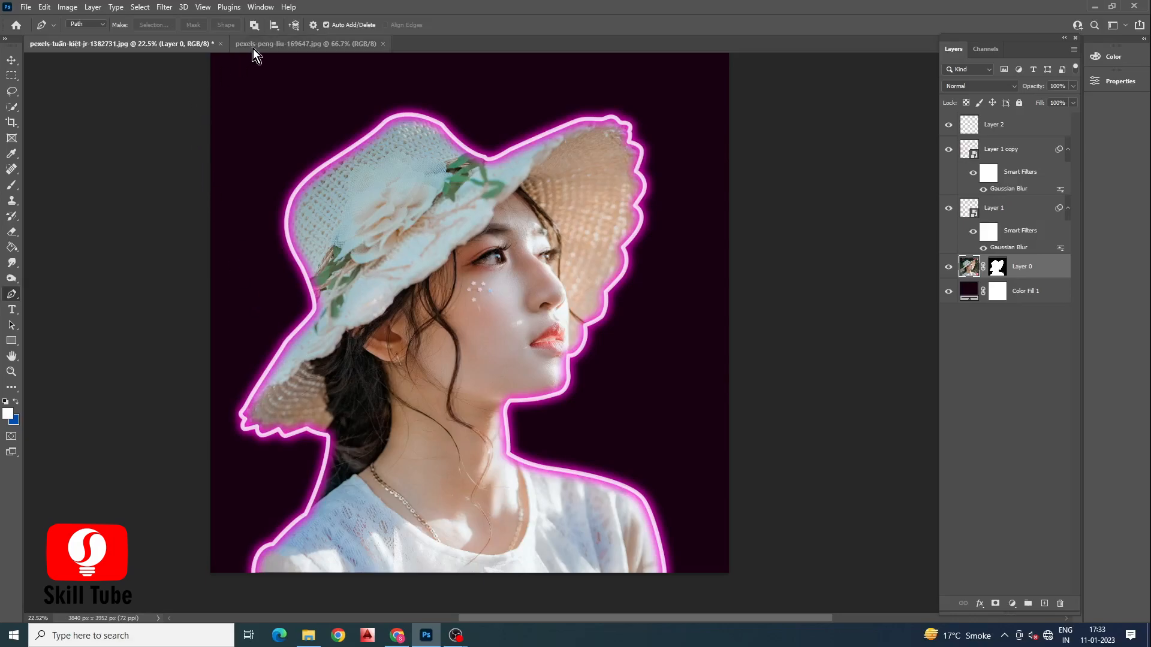
# Step: Bring the city night photo from the second document into the portrait document
pyautogui.click(345, 46)
pyautogui.click(1058, 122)
pyautogui.press('v')
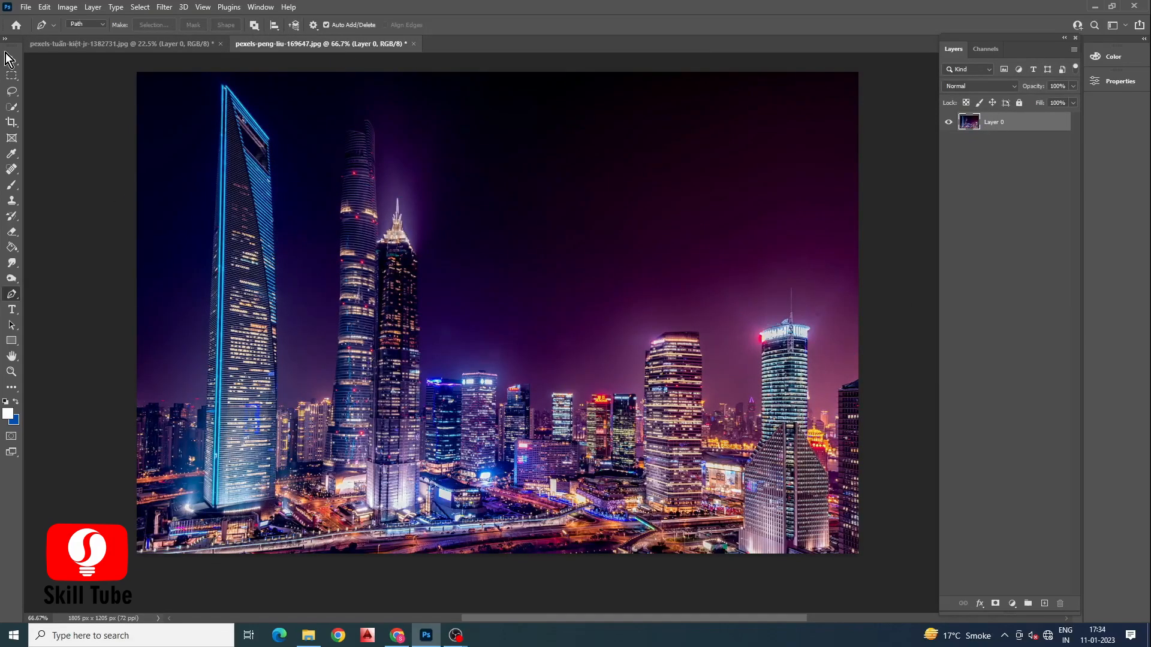
pyautogui.moveTo(417, 220); pyautogui.dragTo(167, 46)
pyautogui.moveTo(431, 362); pyautogui.dragTo(439, 294)
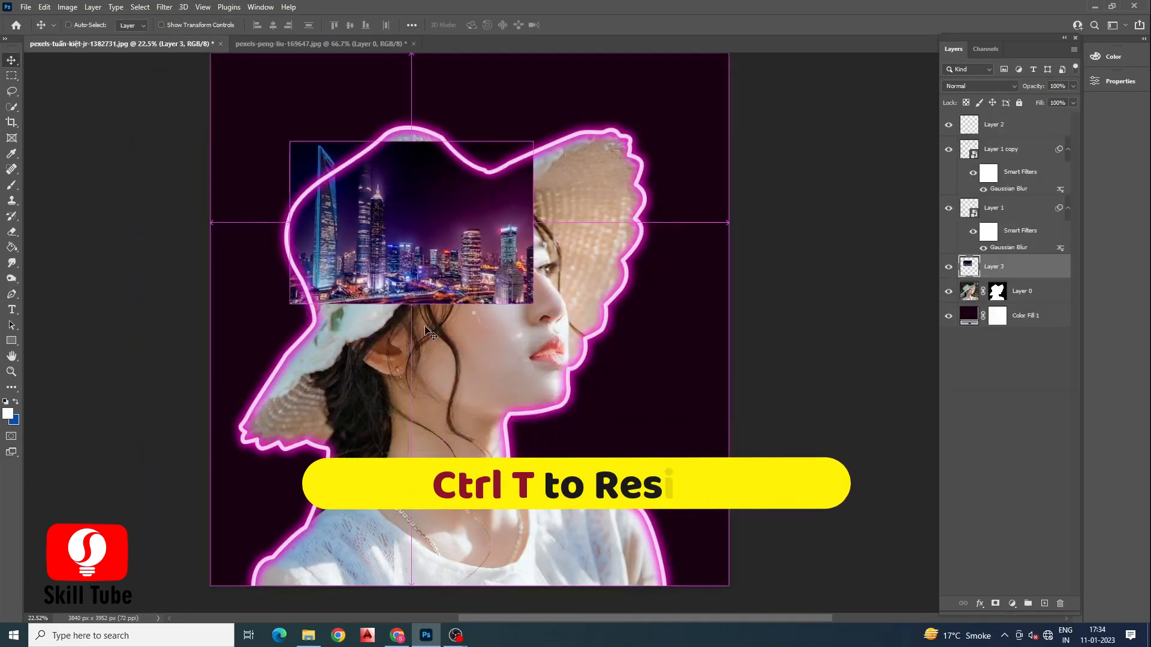
# Step: Free-transform the city layer, scaling and positioning it to cover the woman's silhouette
pyautogui.hotkey('ctrl', 't')
pyautogui.moveTo(524, 304); pyautogui.dragTo(714, 417)
pyautogui.moveTo(474, 314); pyautogui.dragTo(511, 460)
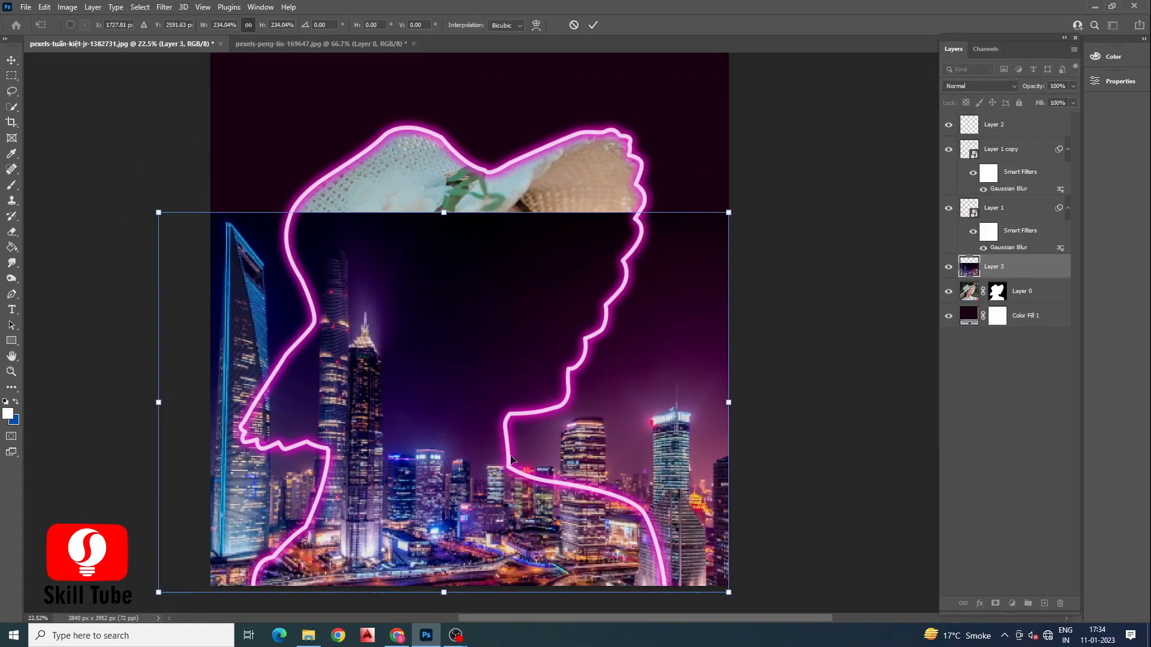
pyautogui.moveTo(445, 214)
pyautogui.mouseDown()
pyautogui.moveTo(444, 192)
pyautogui.moveTo(444, 231)
pyautogui.moveTo(444, 217)
pyautogui.mouseUp()
pyautogui.moveTo(420, 273); pyautogui.dragTo(425, 309)
pyautogui.moveTo(450, 213); pyautogui.dragTo(454, 146)
pyautogui.moveTo(415, 257); pyautogui.dragTo(485, 276)
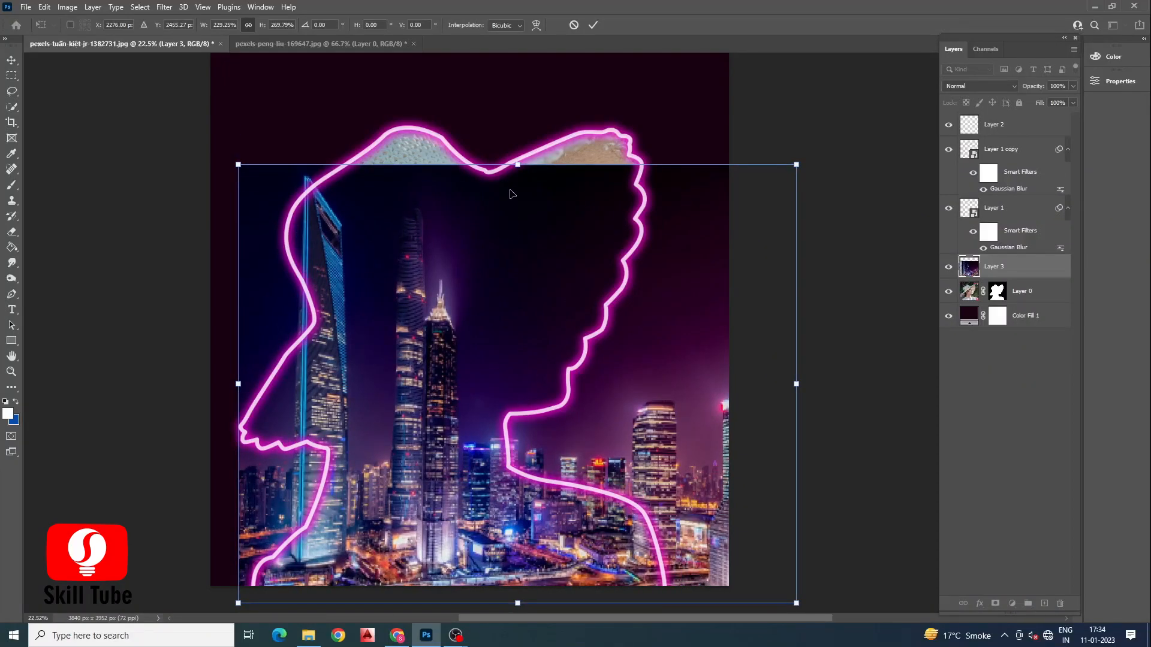
pyautogui.moveTo(519, 167); pyautogui.dragTo(519, 154)
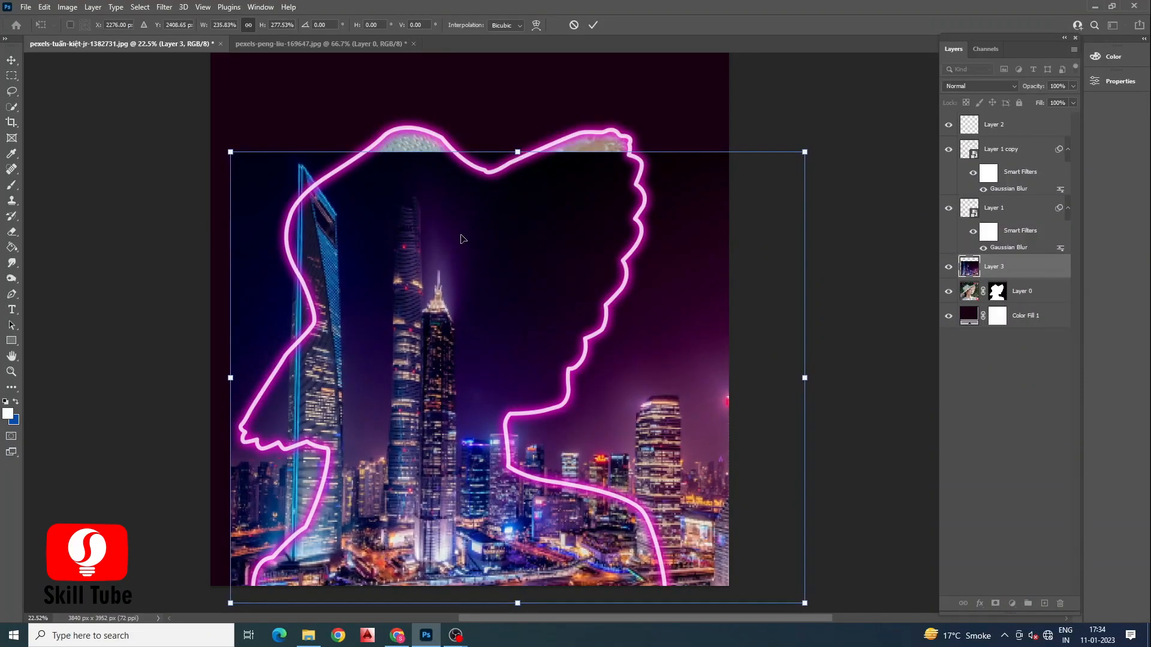
pyautogui.moveTo(503, 205); pyautogui.dragTo(494, 212)
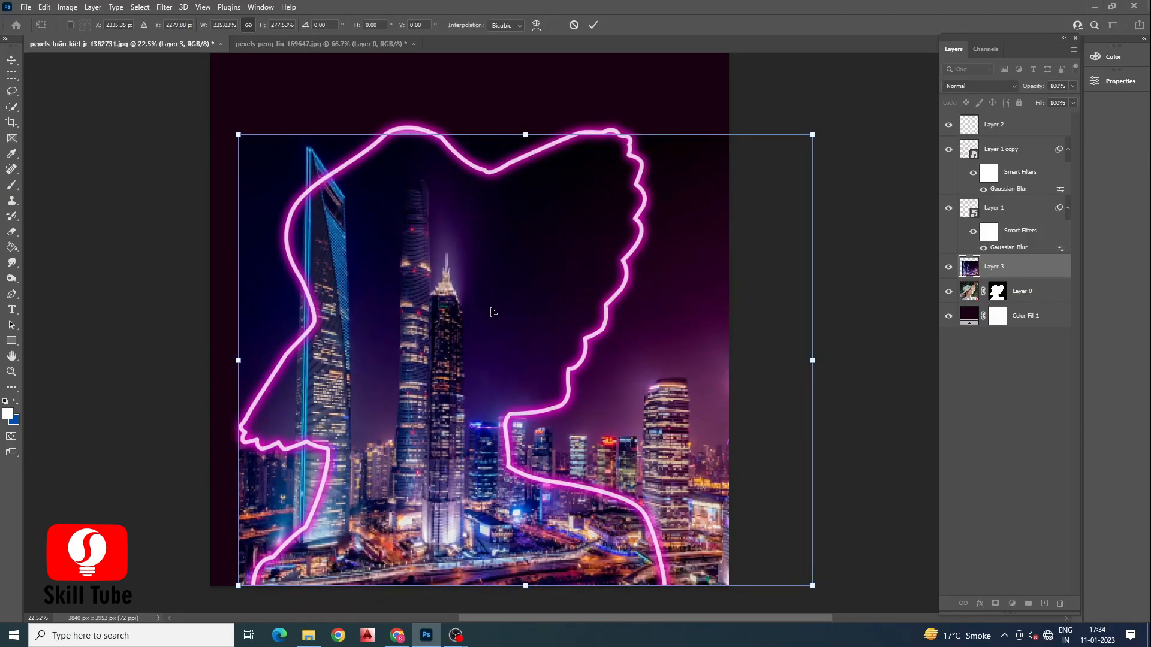
pyautogui.press('Return')
# Step: Copy the subject layer's mask onto the city layer
pyautogui.click(997, 292)
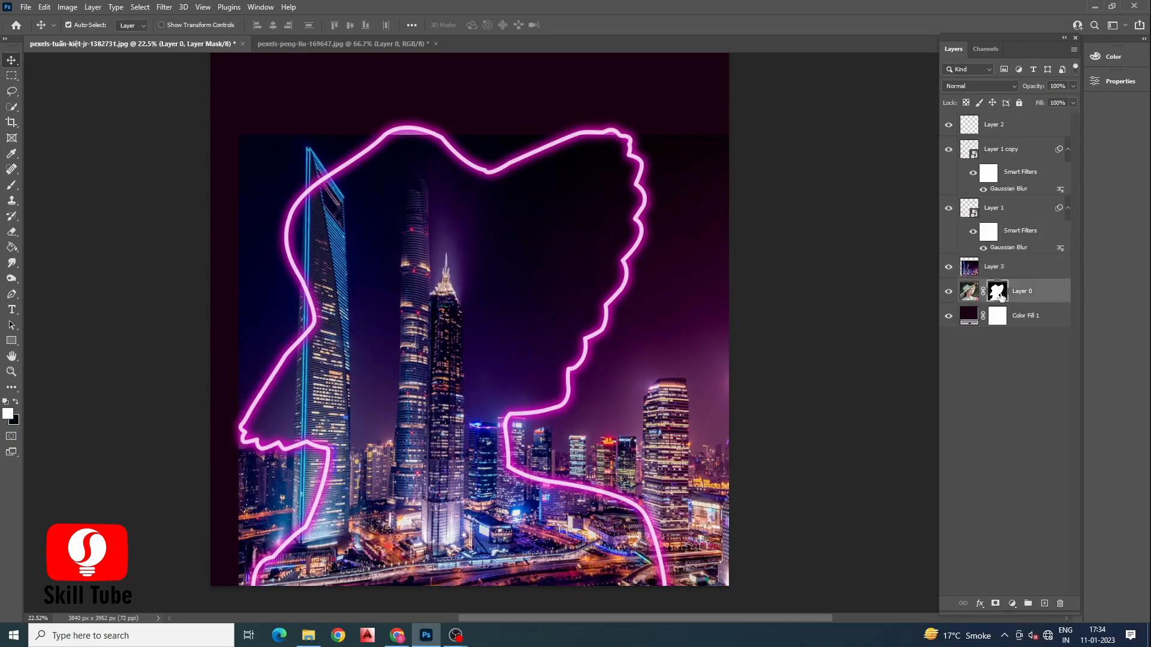
pyautogui.moveTo(1000, 297); pyautogui.dragTo(999, 282)
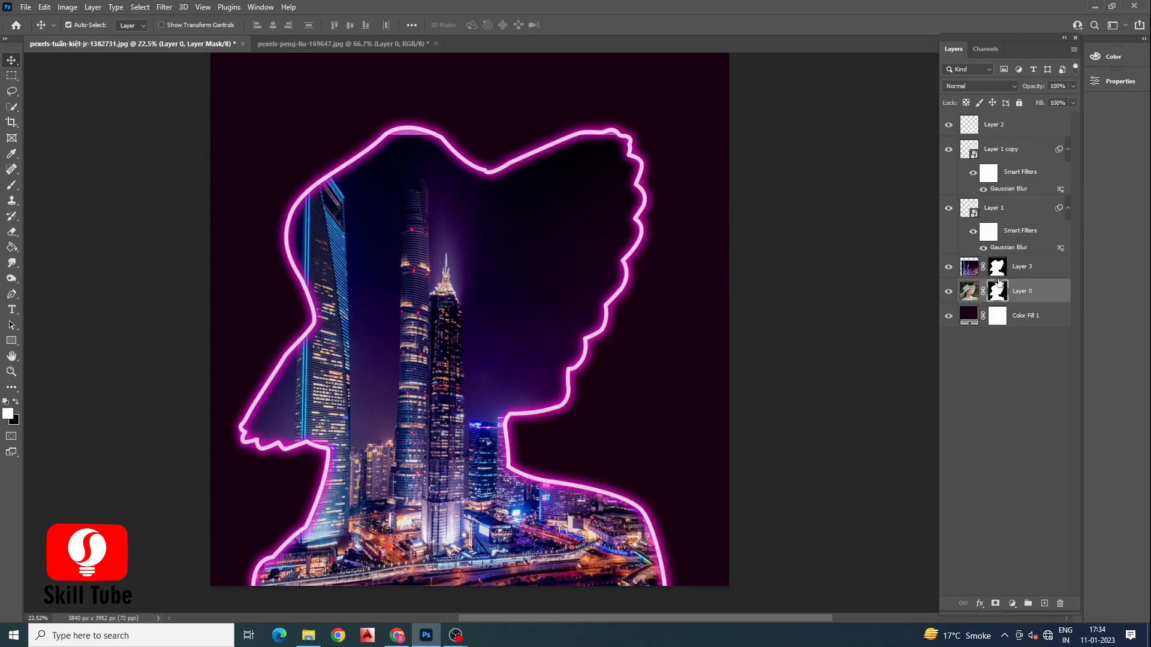
pyautogui.click(998, 268)
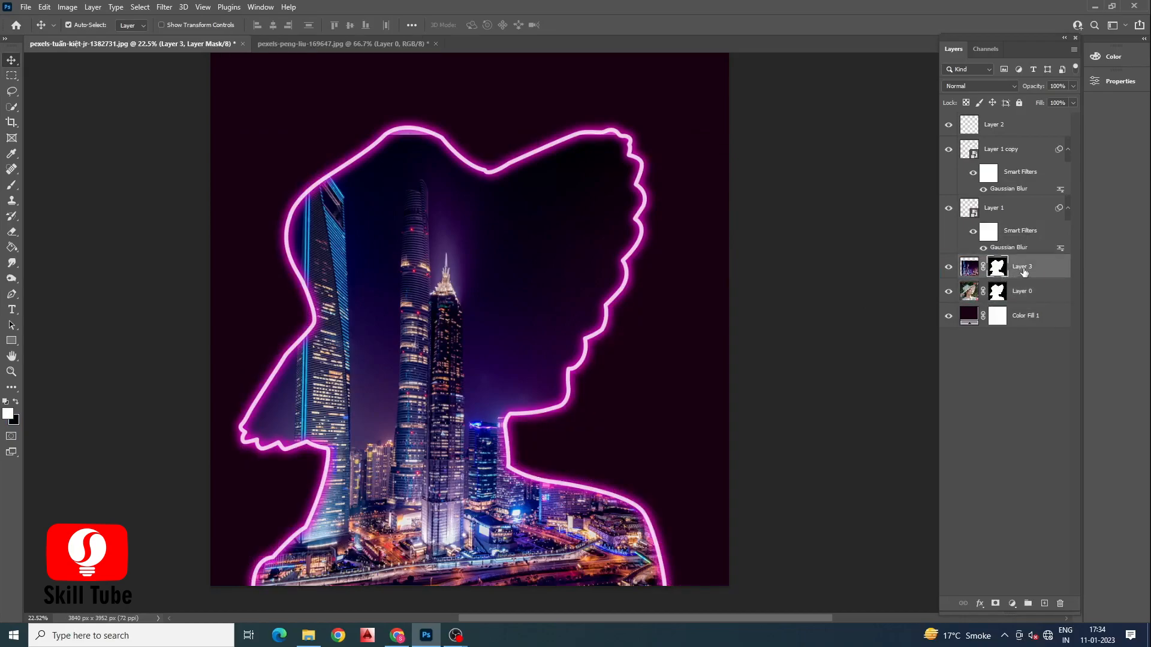
# Step: Rename the city layer to buildings and the portrait layer to subject
pyautogui.doubleClick(1022, 267)
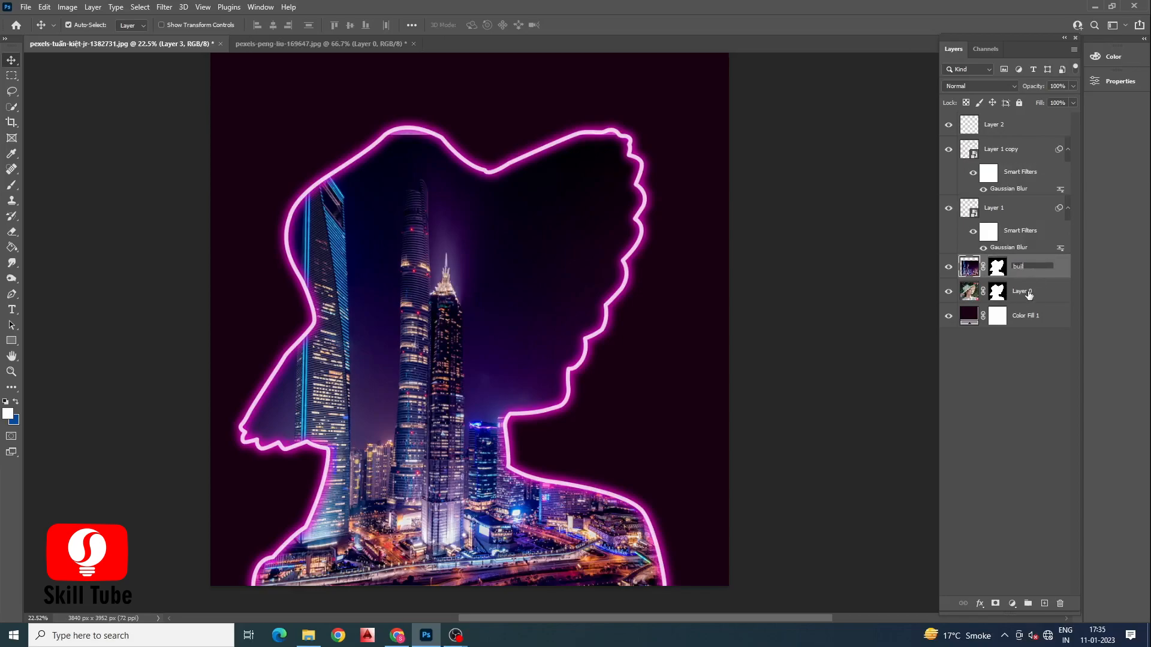
pyautogui.doubleClick(1025, 292)
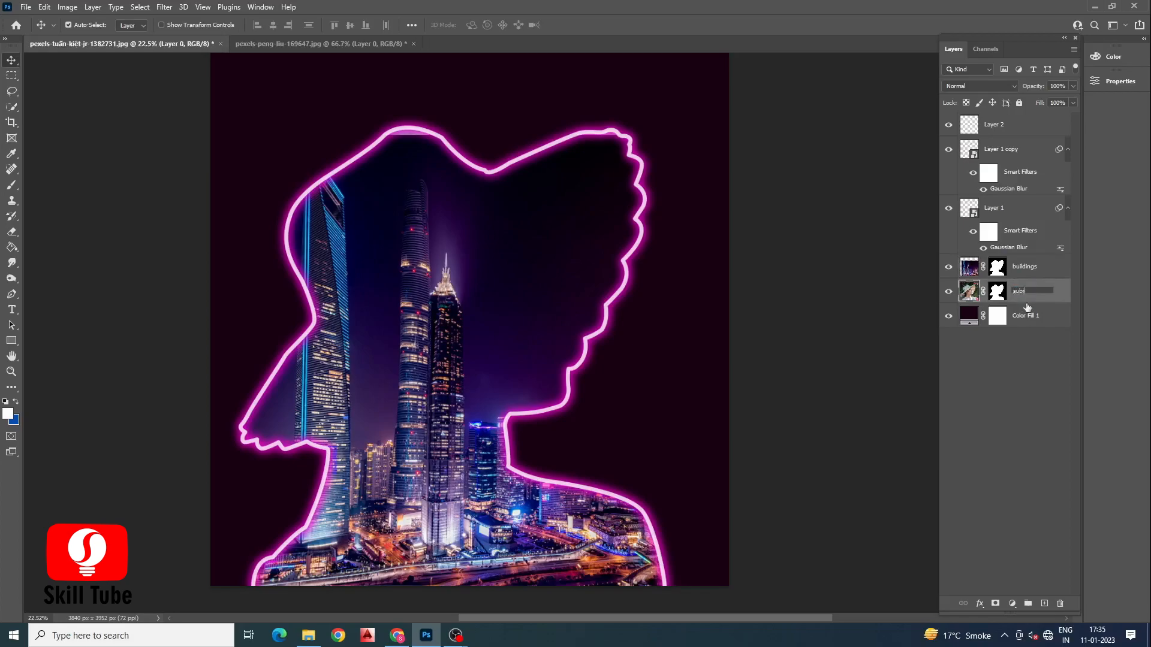
pyautogui.press('Return')
pyautogui.click(1002, 268)
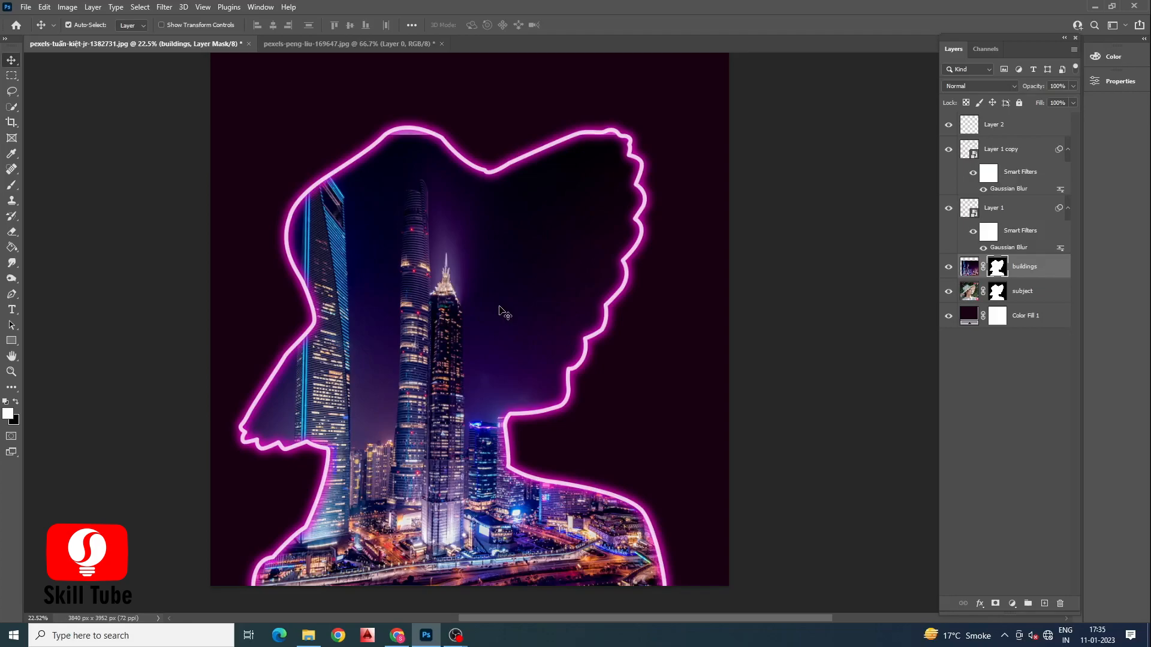
# Step: Paint black with a large Soft Round brush on the buildings mask to reveal the woman's face
pyautogui.press('x')
pyautogui.press('b')
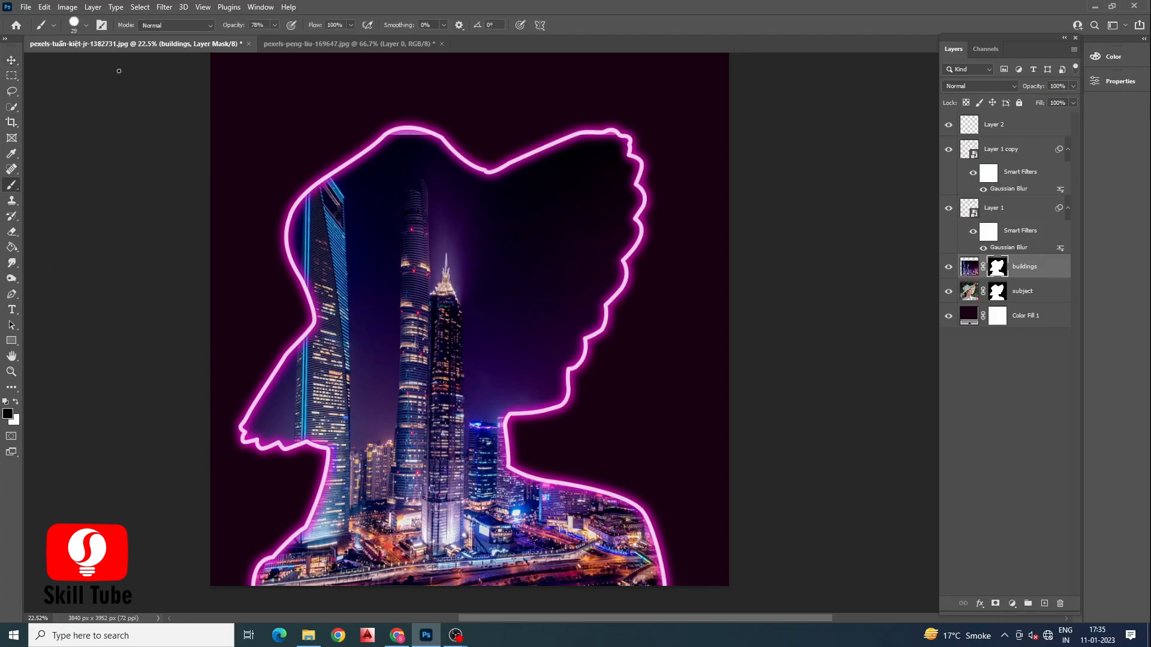
pyautogui.click(87, 24)
pyautogui.click(66, 185)
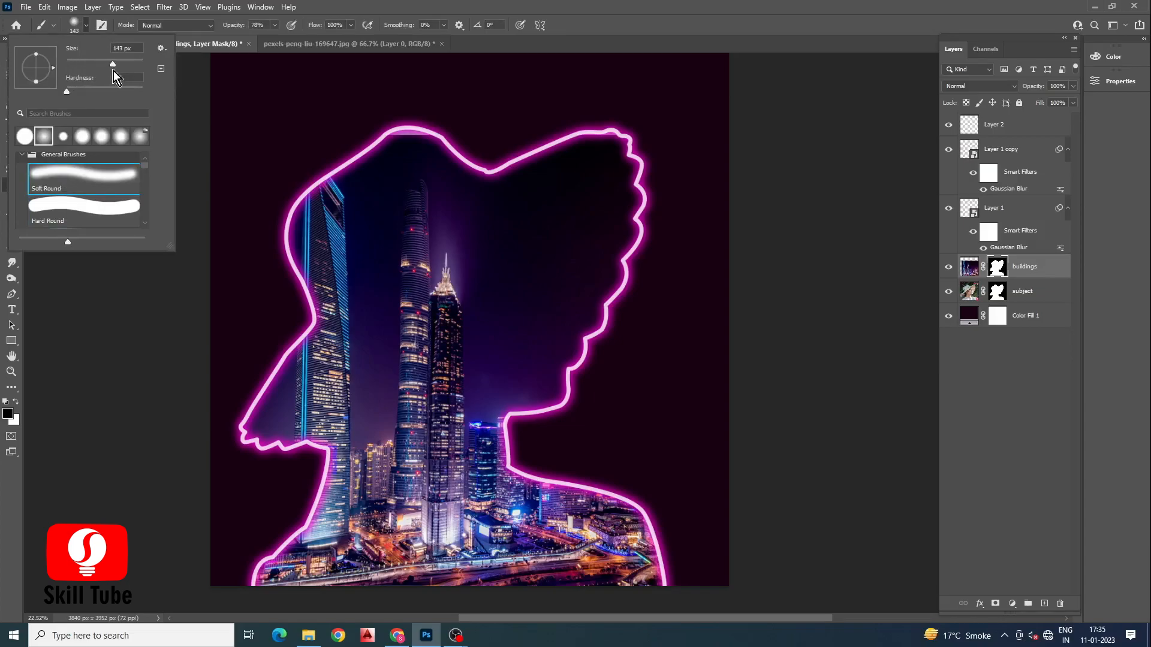
pyautogui.click(113, 70)
pyautogui.click(133, 64)
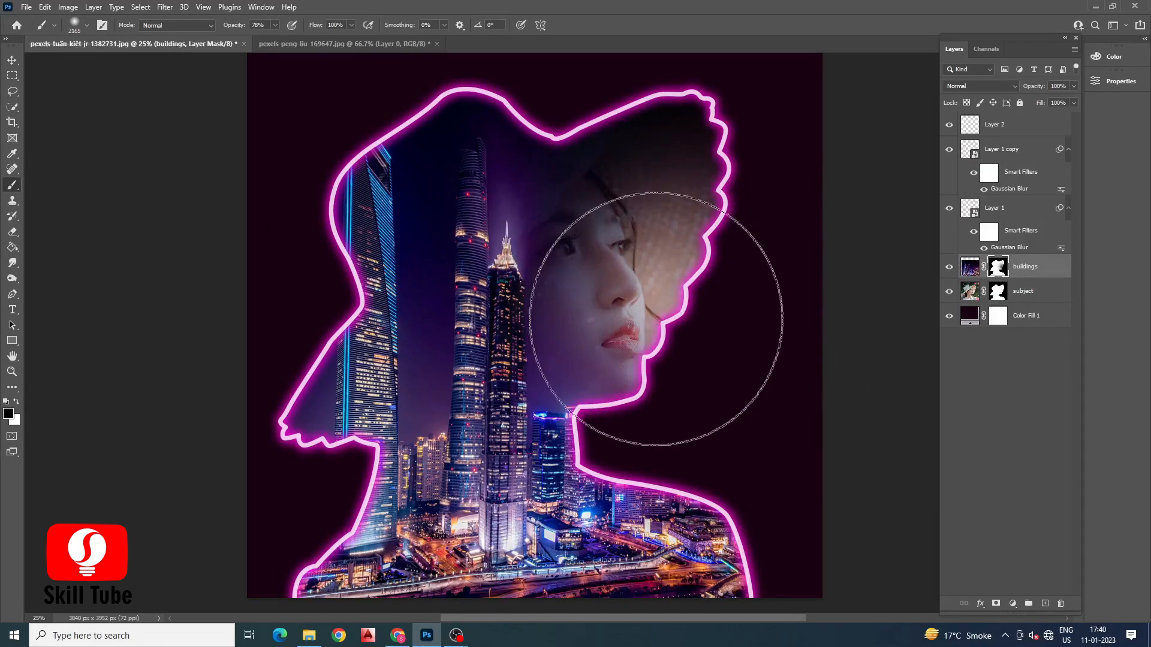
pyautogui.moveTo(656, 319)
pyautogui.mouseDown()
pyautogui.moveTo(593, 354)
pyautogui.moveTo(617, 384)
pyautogui.moveTo(602, 378)
pyautogui.moveTo(610, 335)
pyautogui.moveTo(602, 345)
pyautogui.moveTo(626, 344)
pyautogui.moveTo(618, 357)
pyautogui.moveTo(653, 354)
pyautogui.mouseUp()
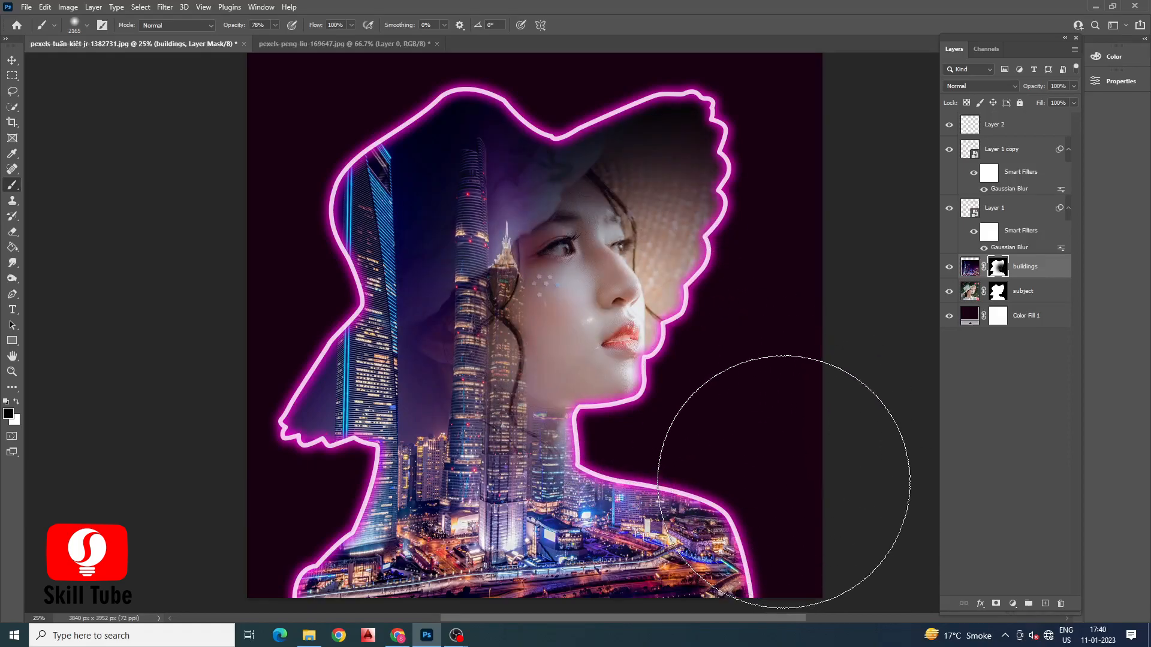
pyautogui.hotkey('ctrl', 'z')
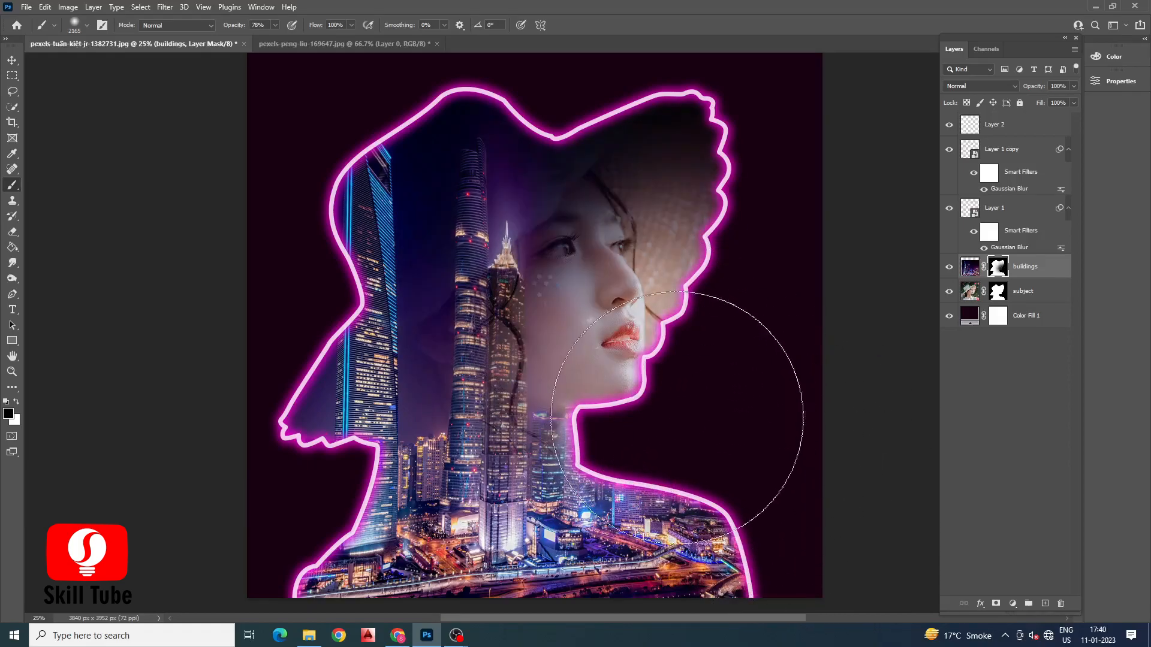
pyautogui.hotkey('ctrl', 'shift', 'z')
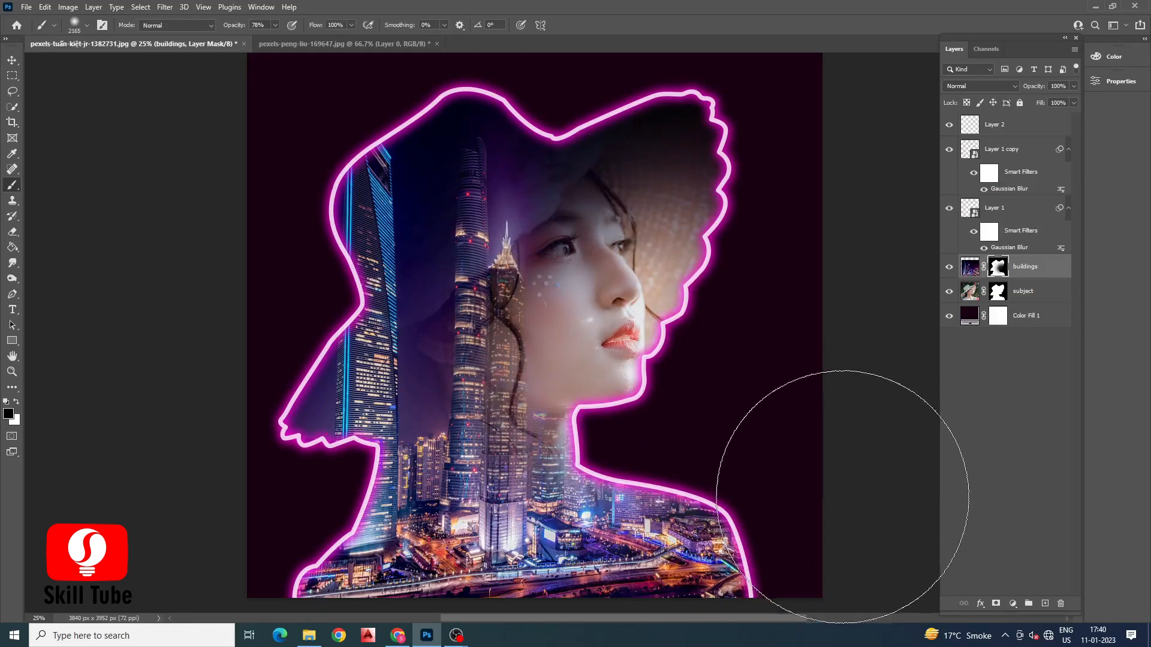